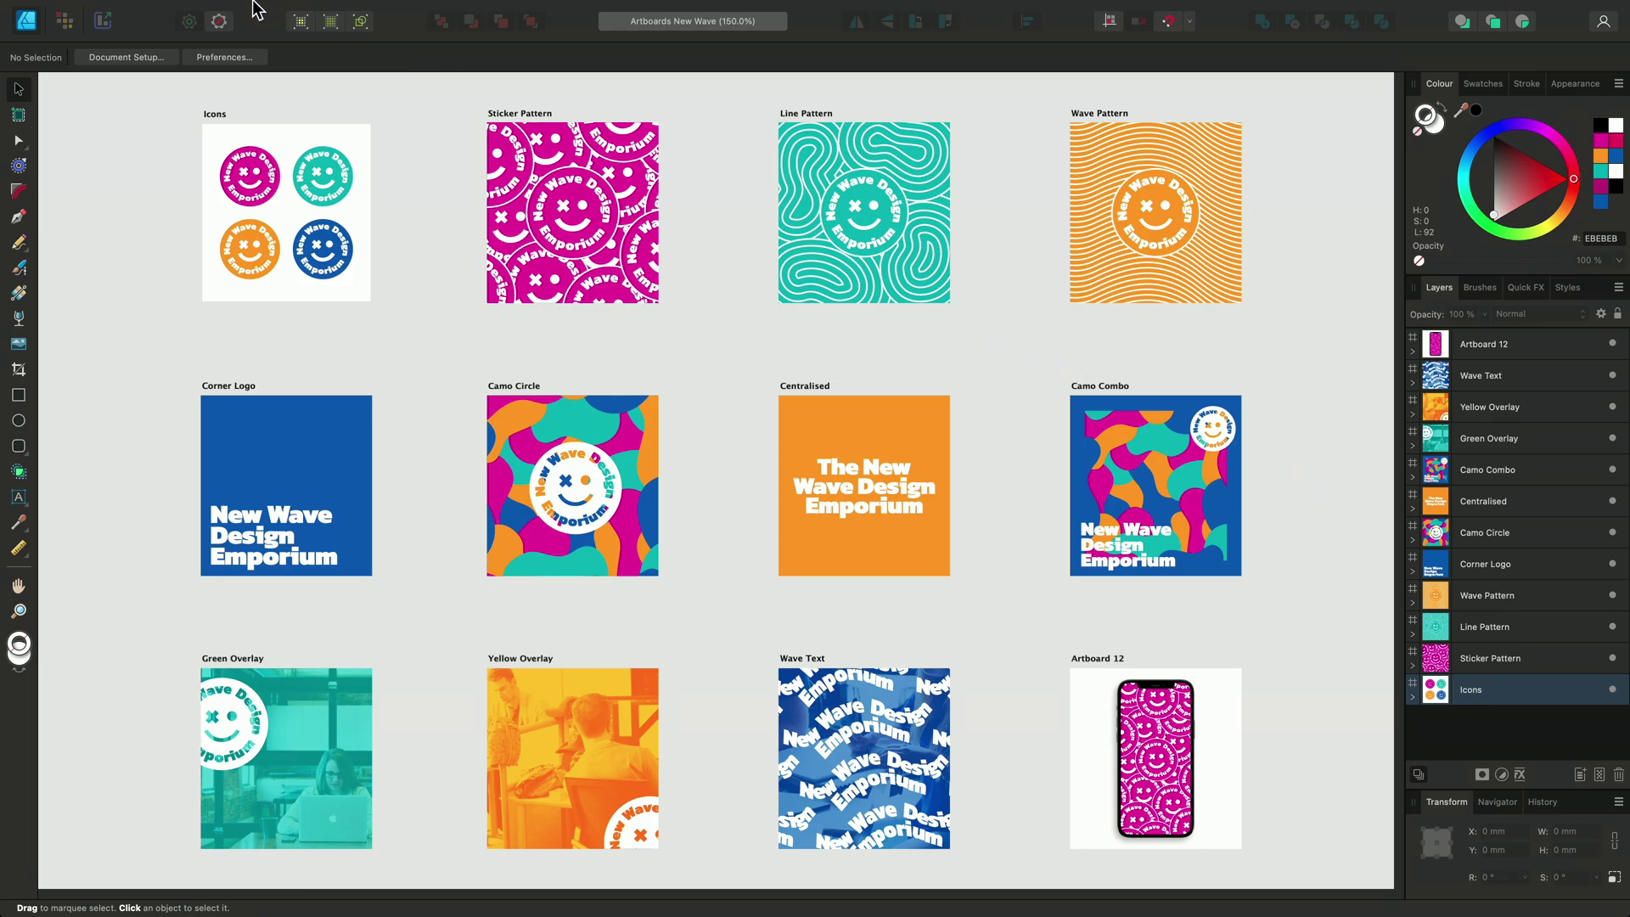
Start a new document and choose the A4 preset (297 × 210 mm, 300 DPI) from Print.
mouse_move(149, 13)
left_click(202, 10)
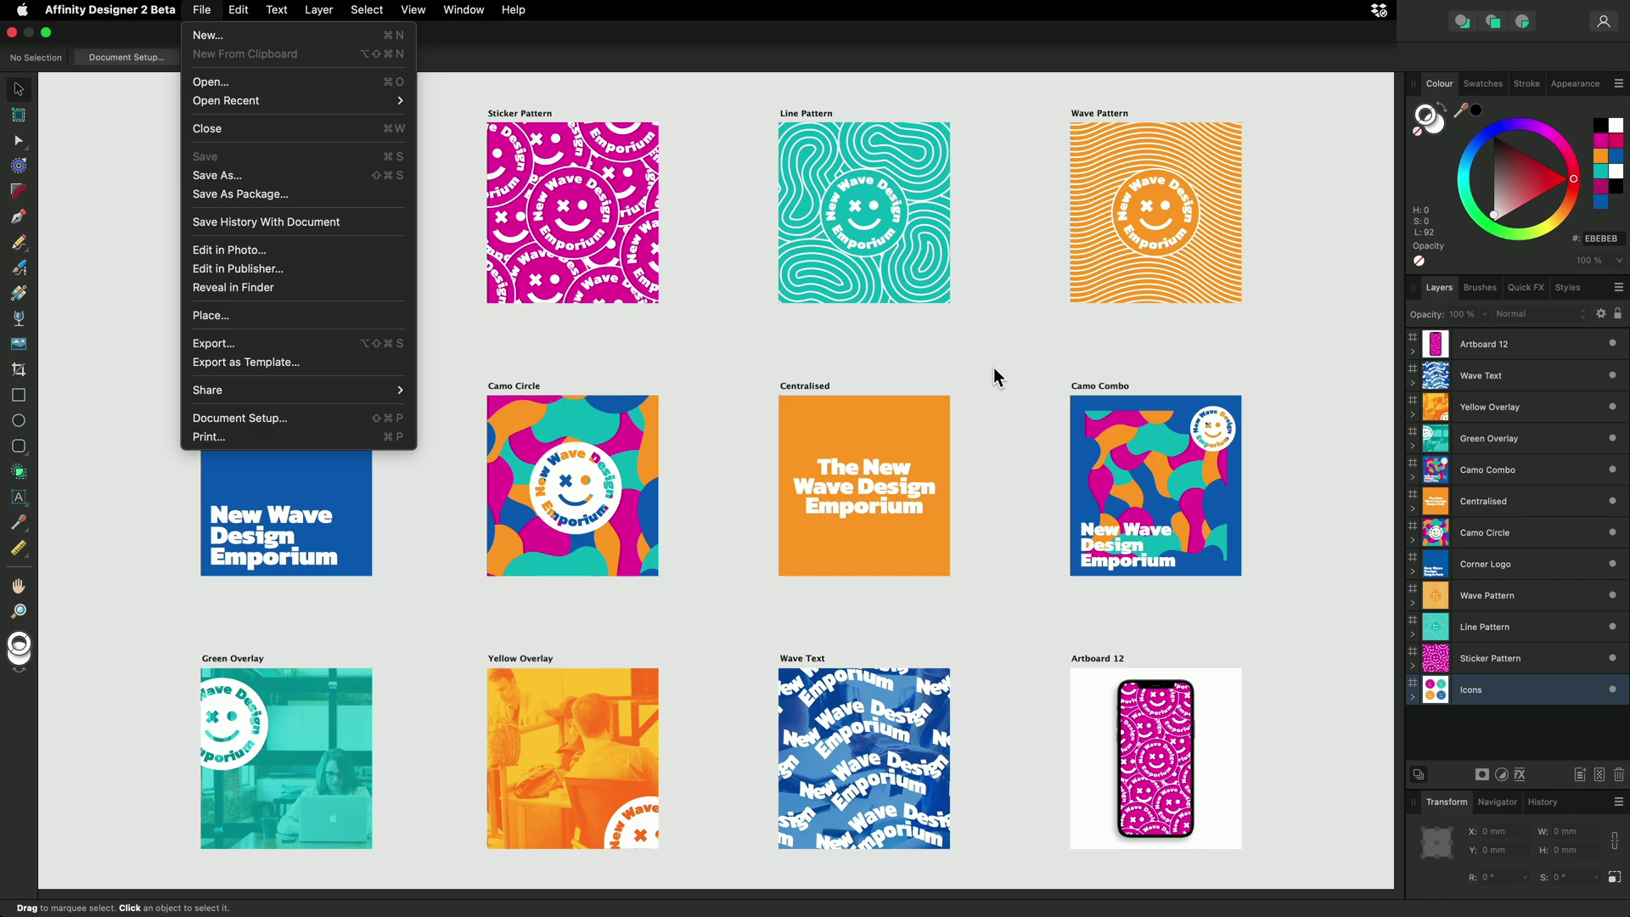
left_click(1321, 429)
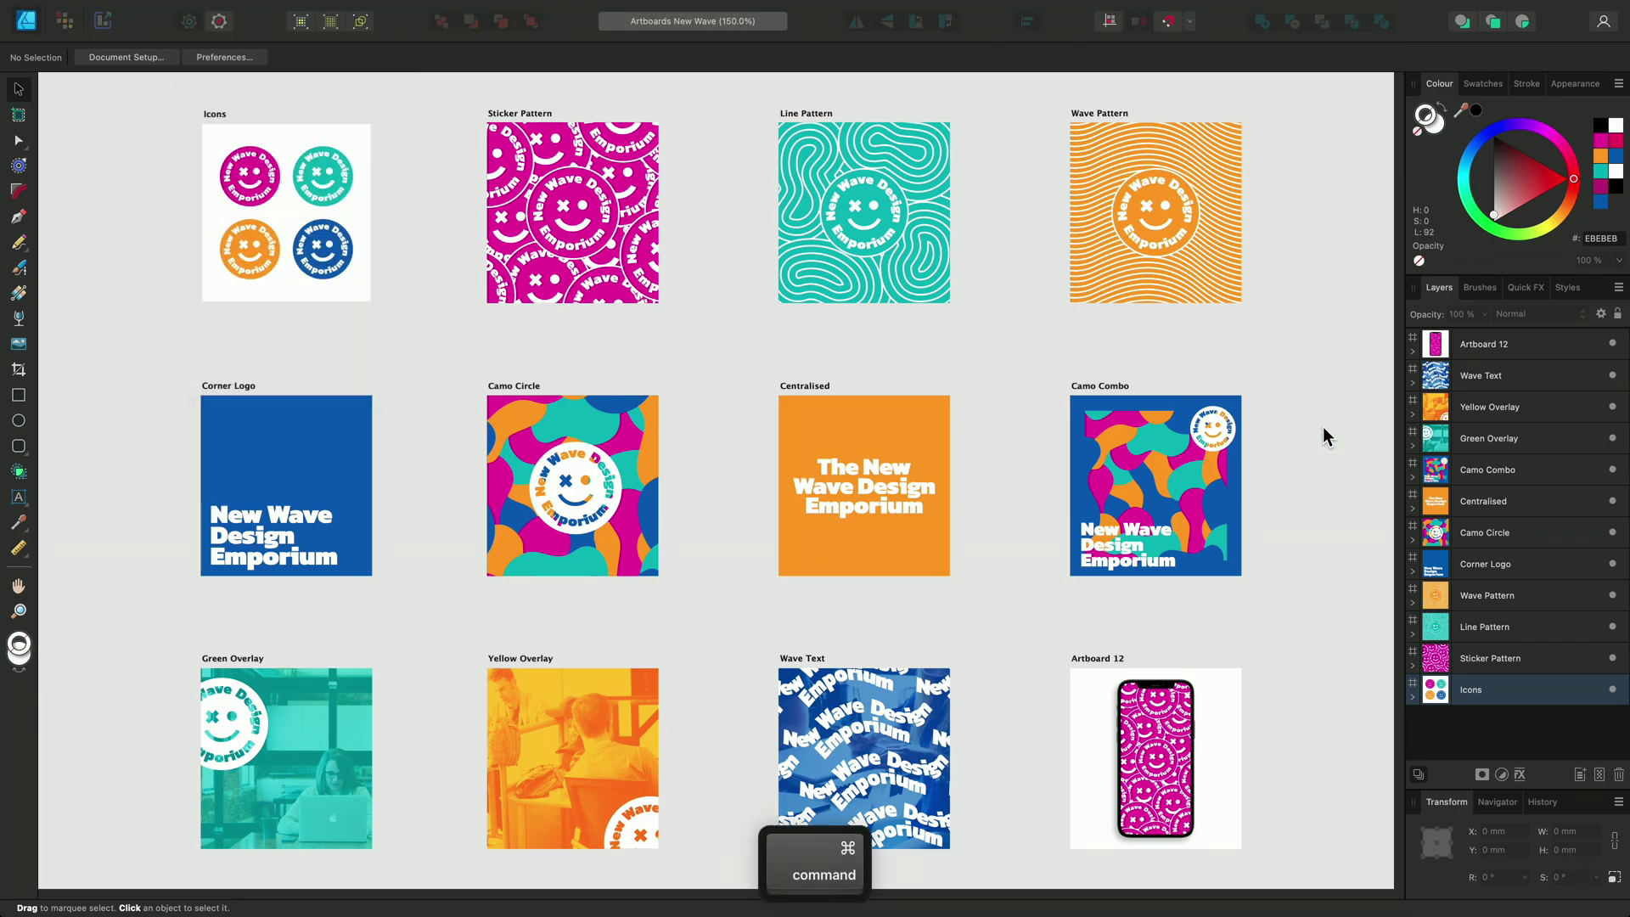
key("super+n")
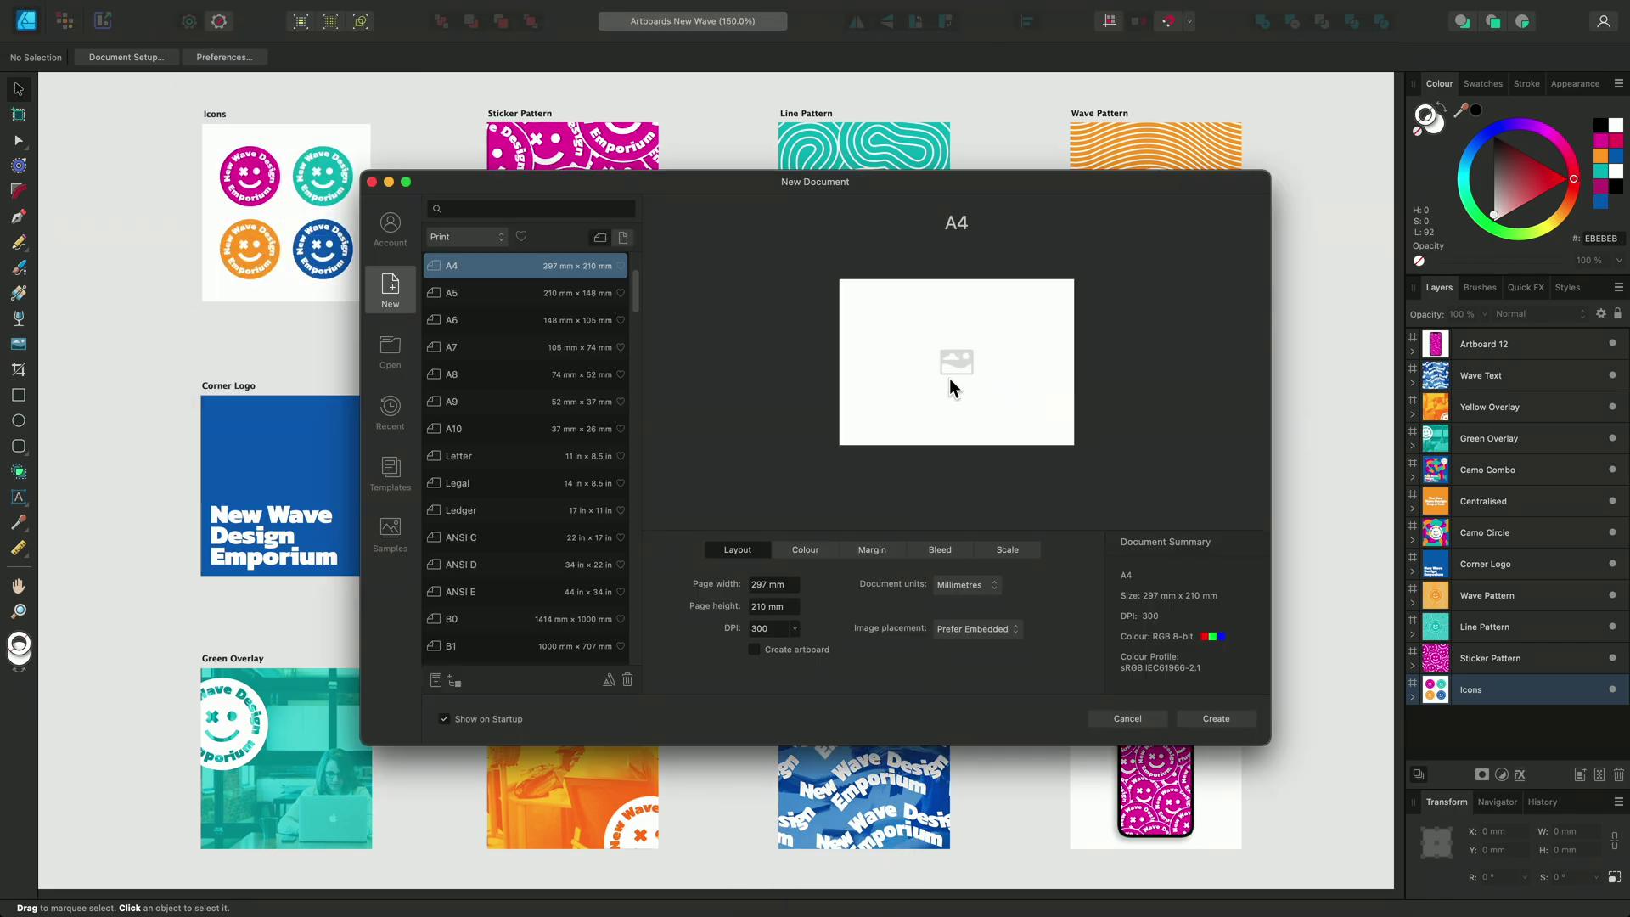
mouse_move(639, 293)
left_mouse_down()
mouse_move(640, 374)
mouse_move(630, 268)
left_mouse_up()
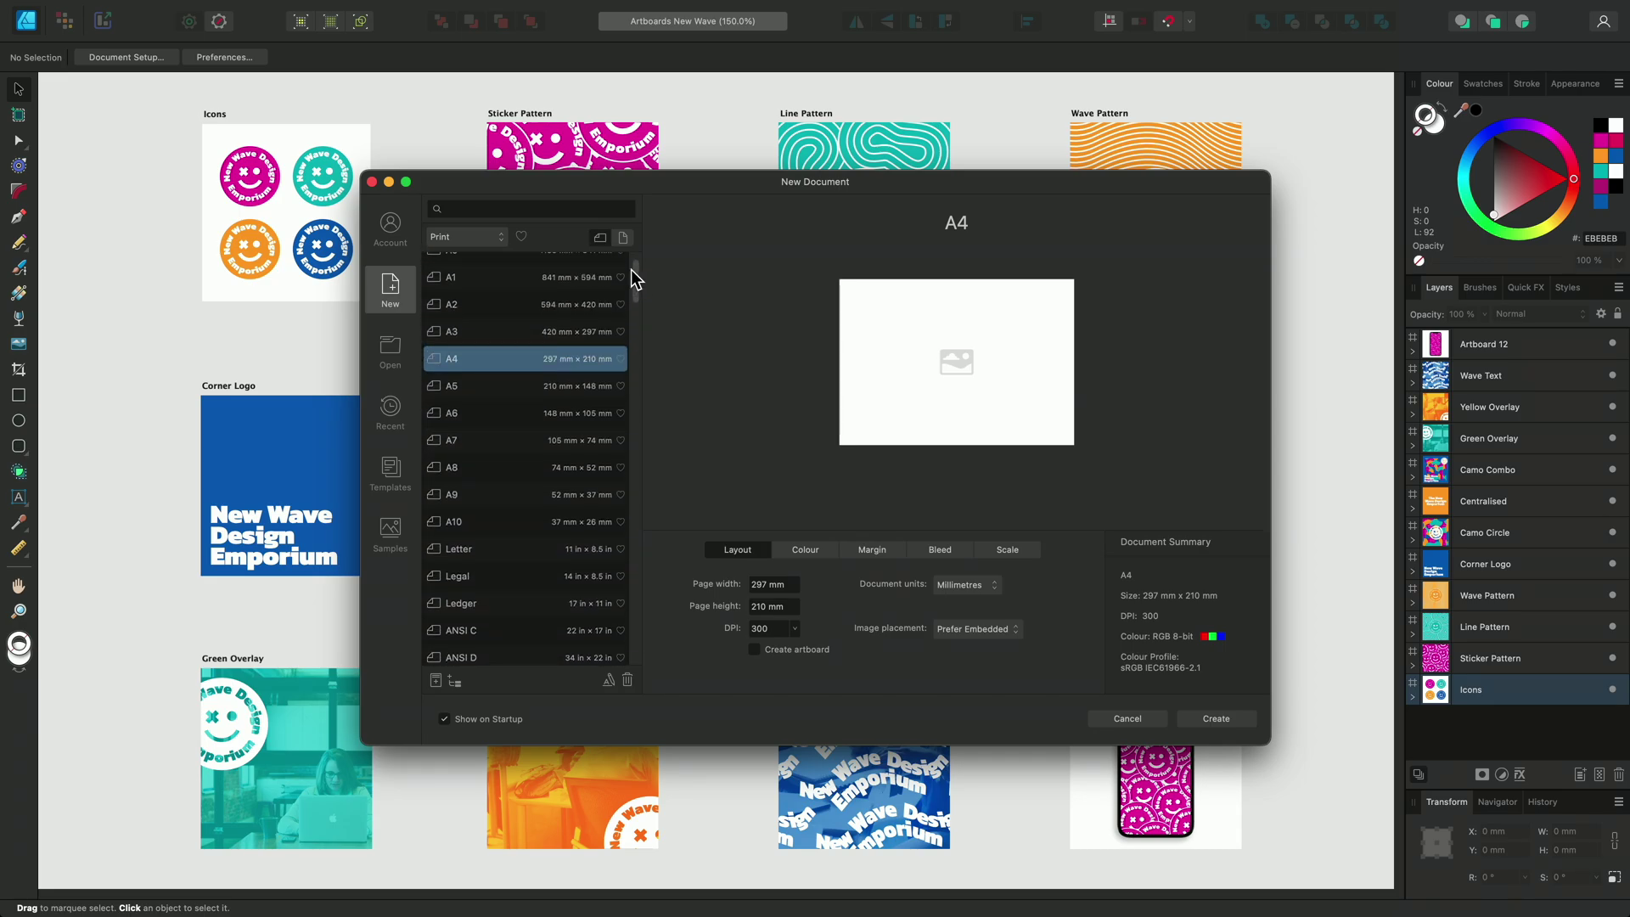
left_click(503, 236)
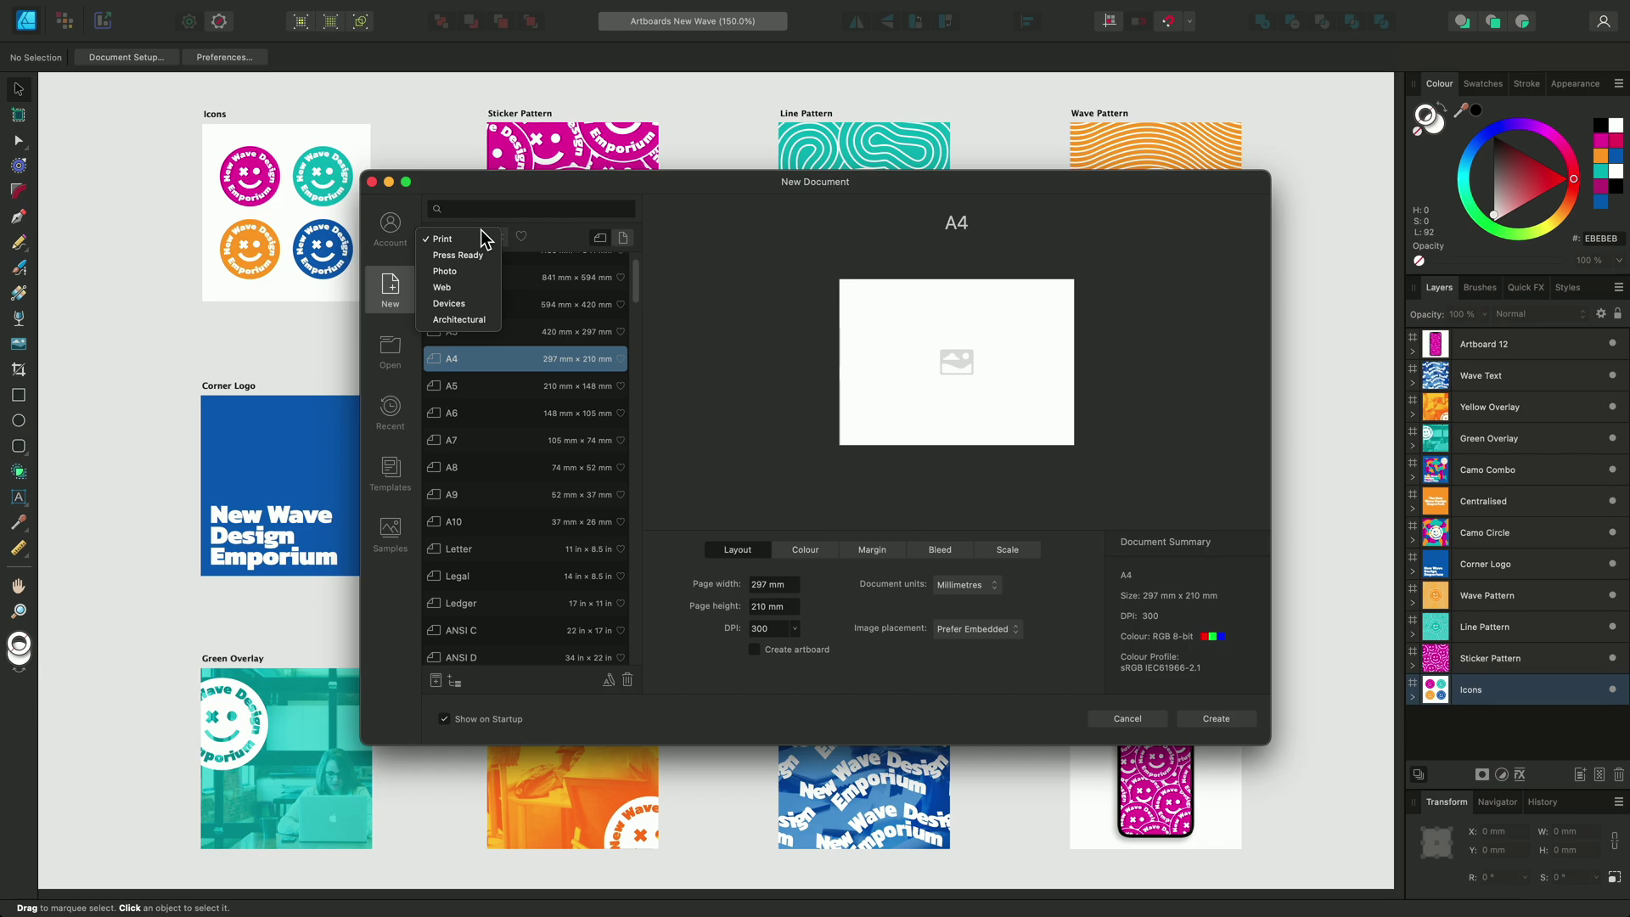
left_click(482, 238)
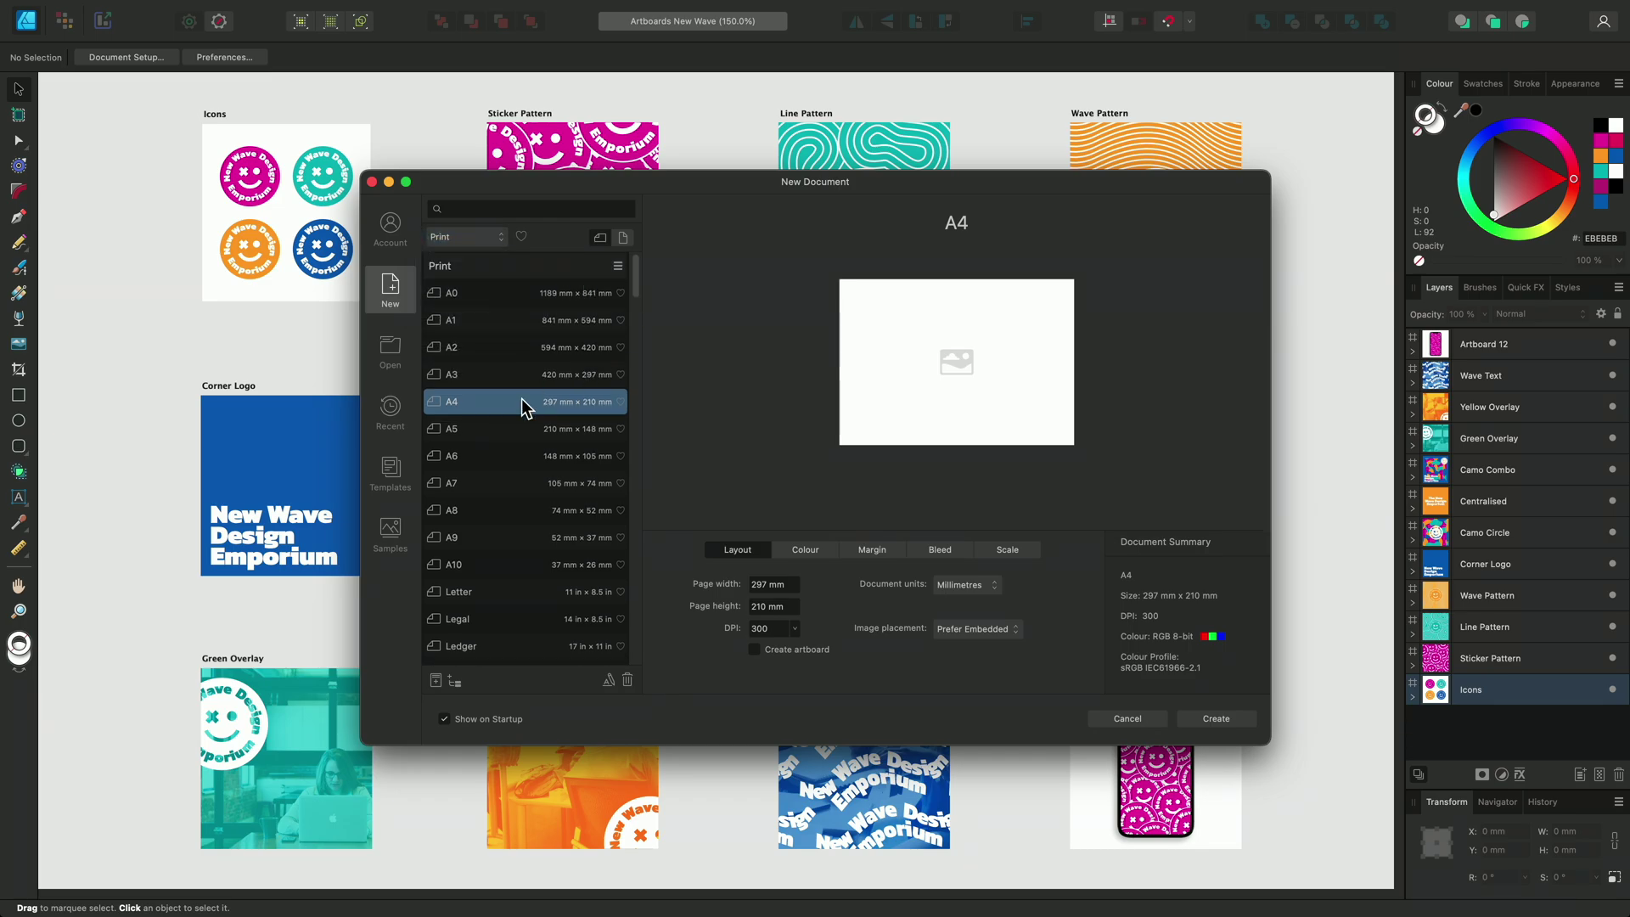
left_click(752, 650)
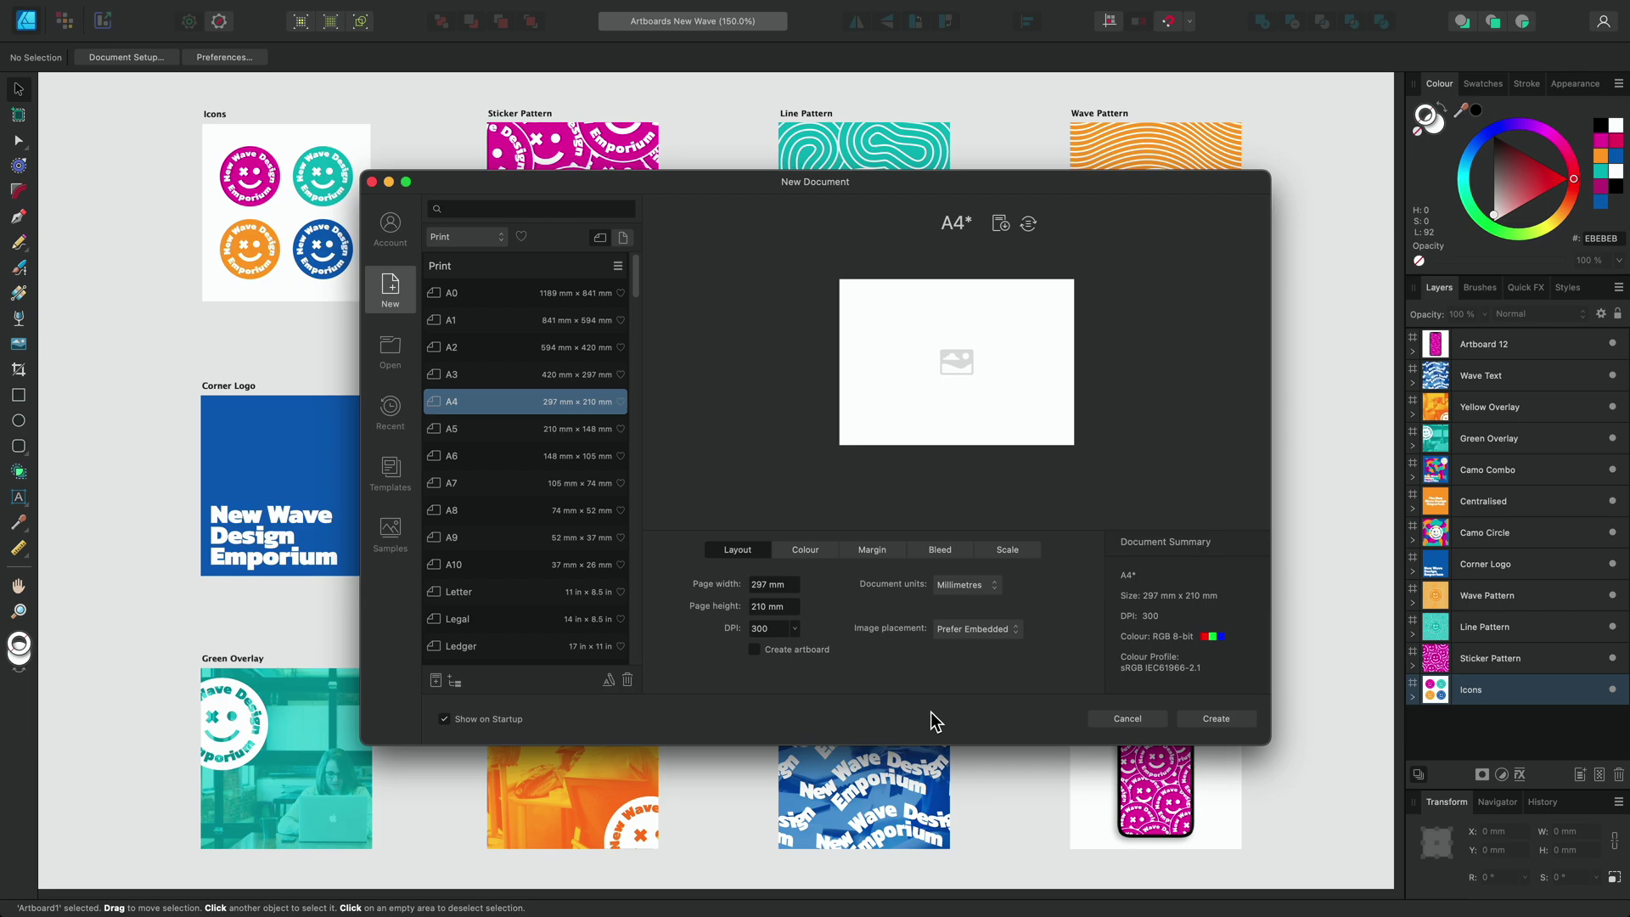
Create the A4 document and insert Artboard1 at the 297 × 210 mm document size.
left_click(1214, 718)
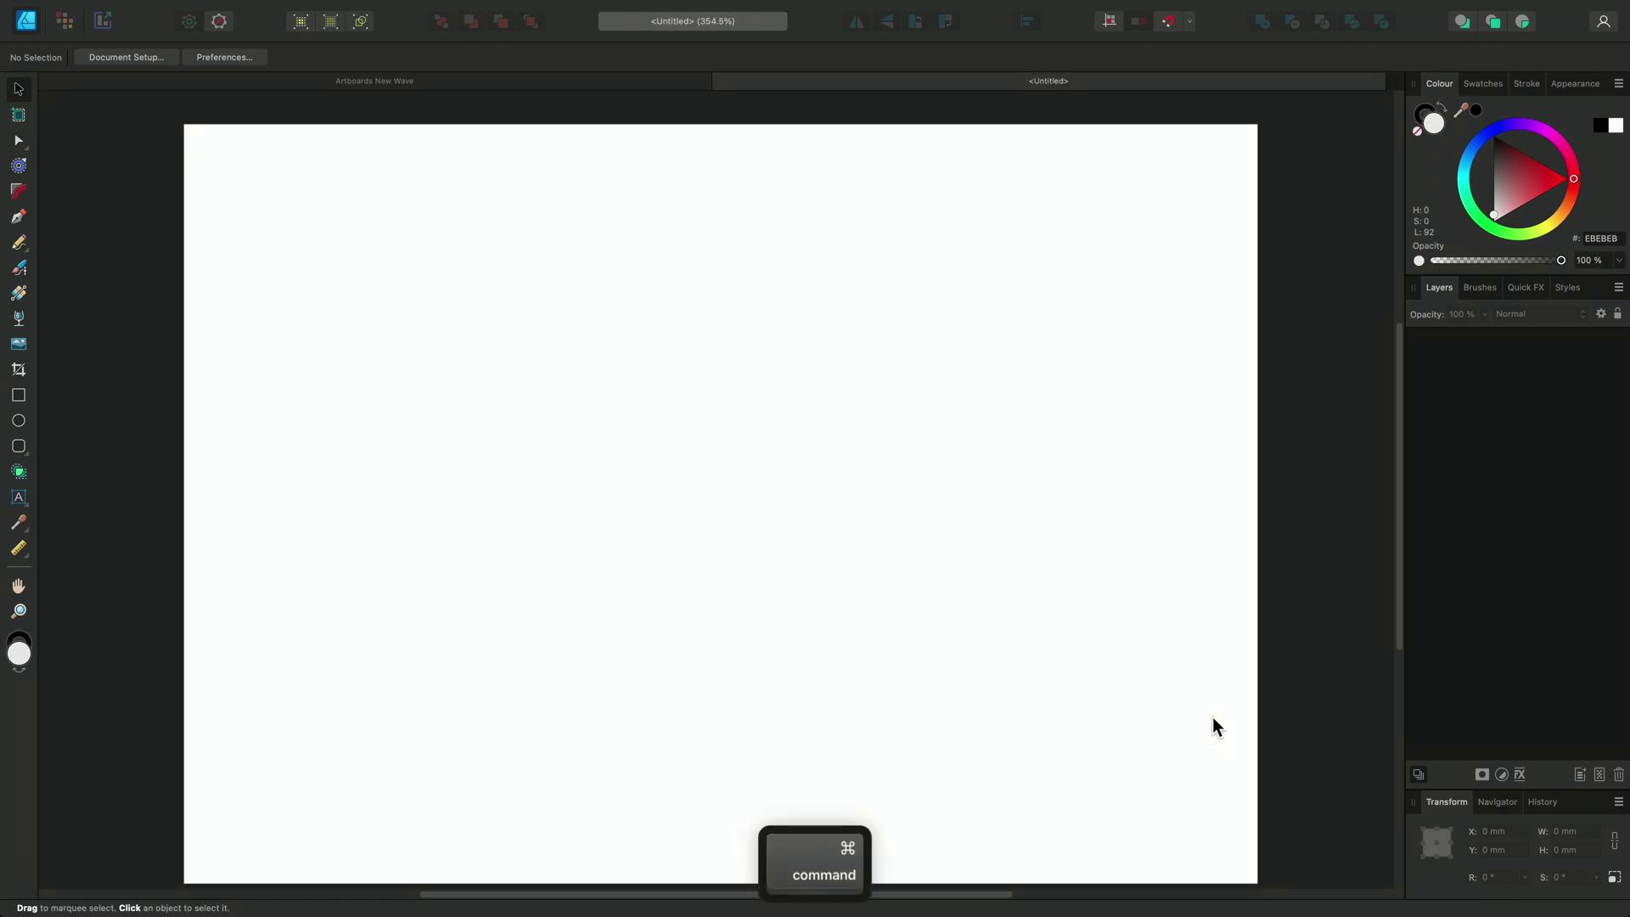
key("super+minus")
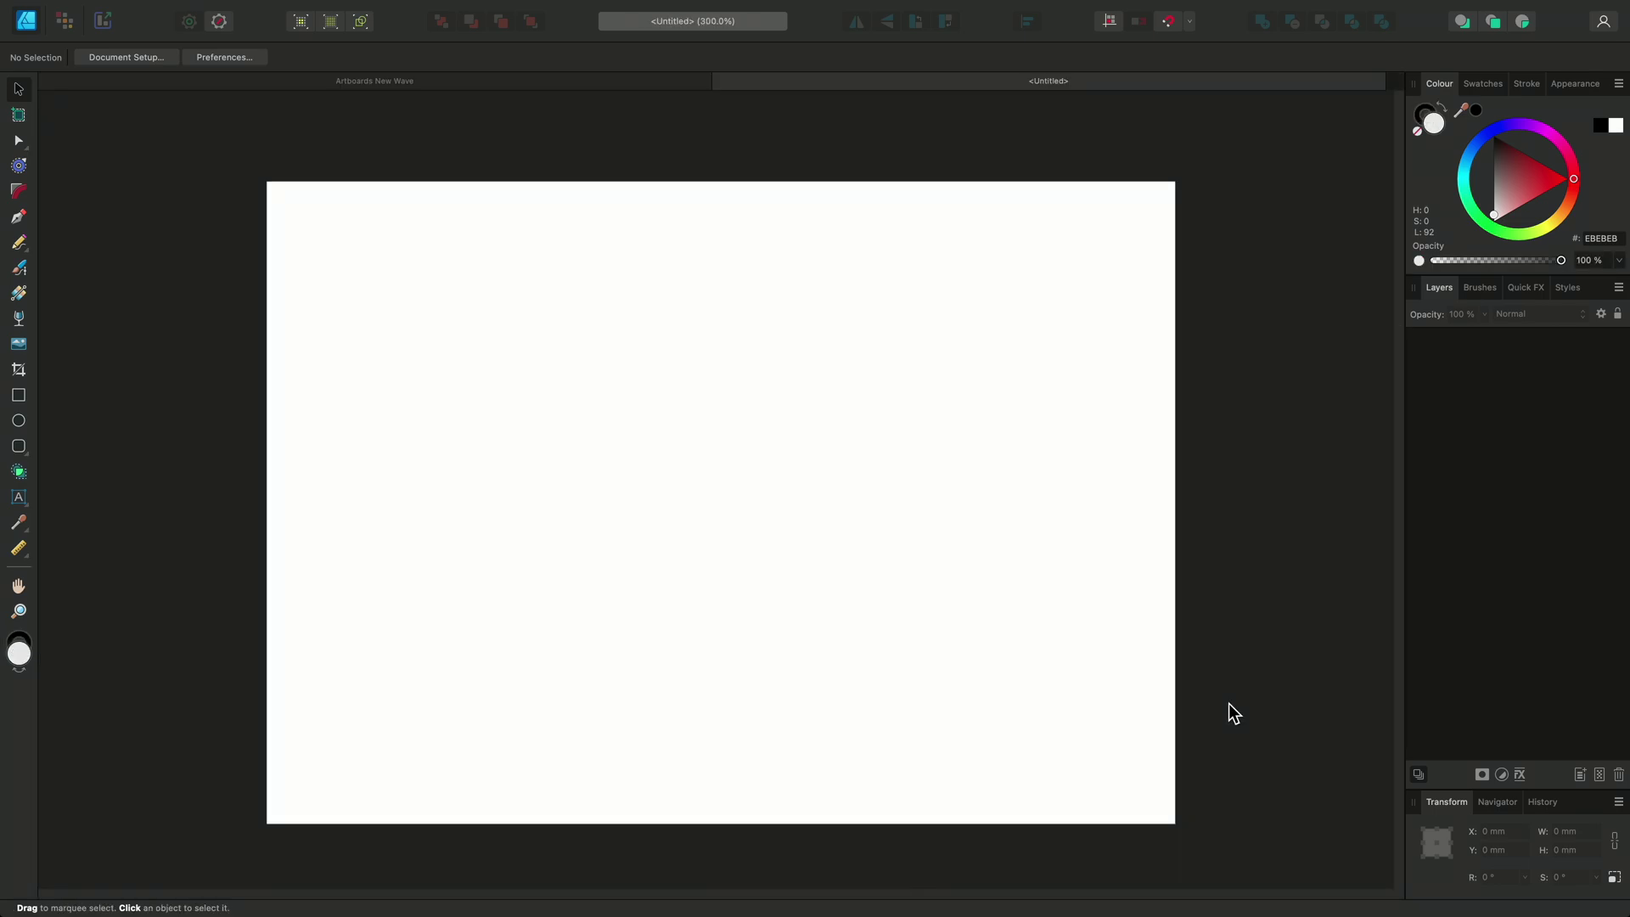
left_click(18, 115)
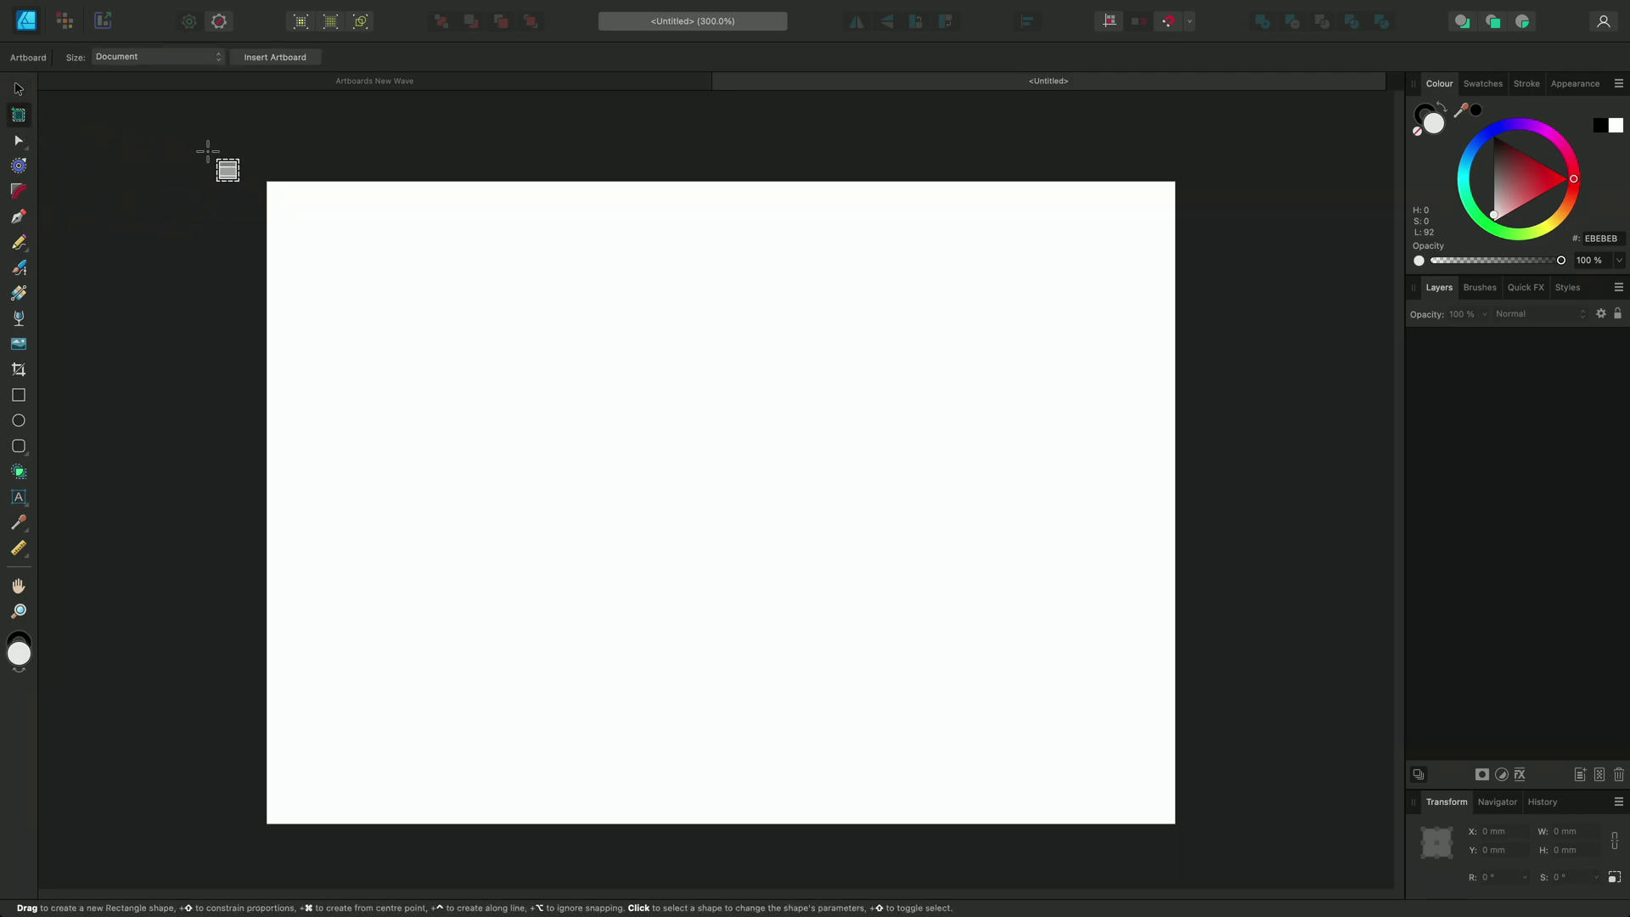
left_click(214, 57)
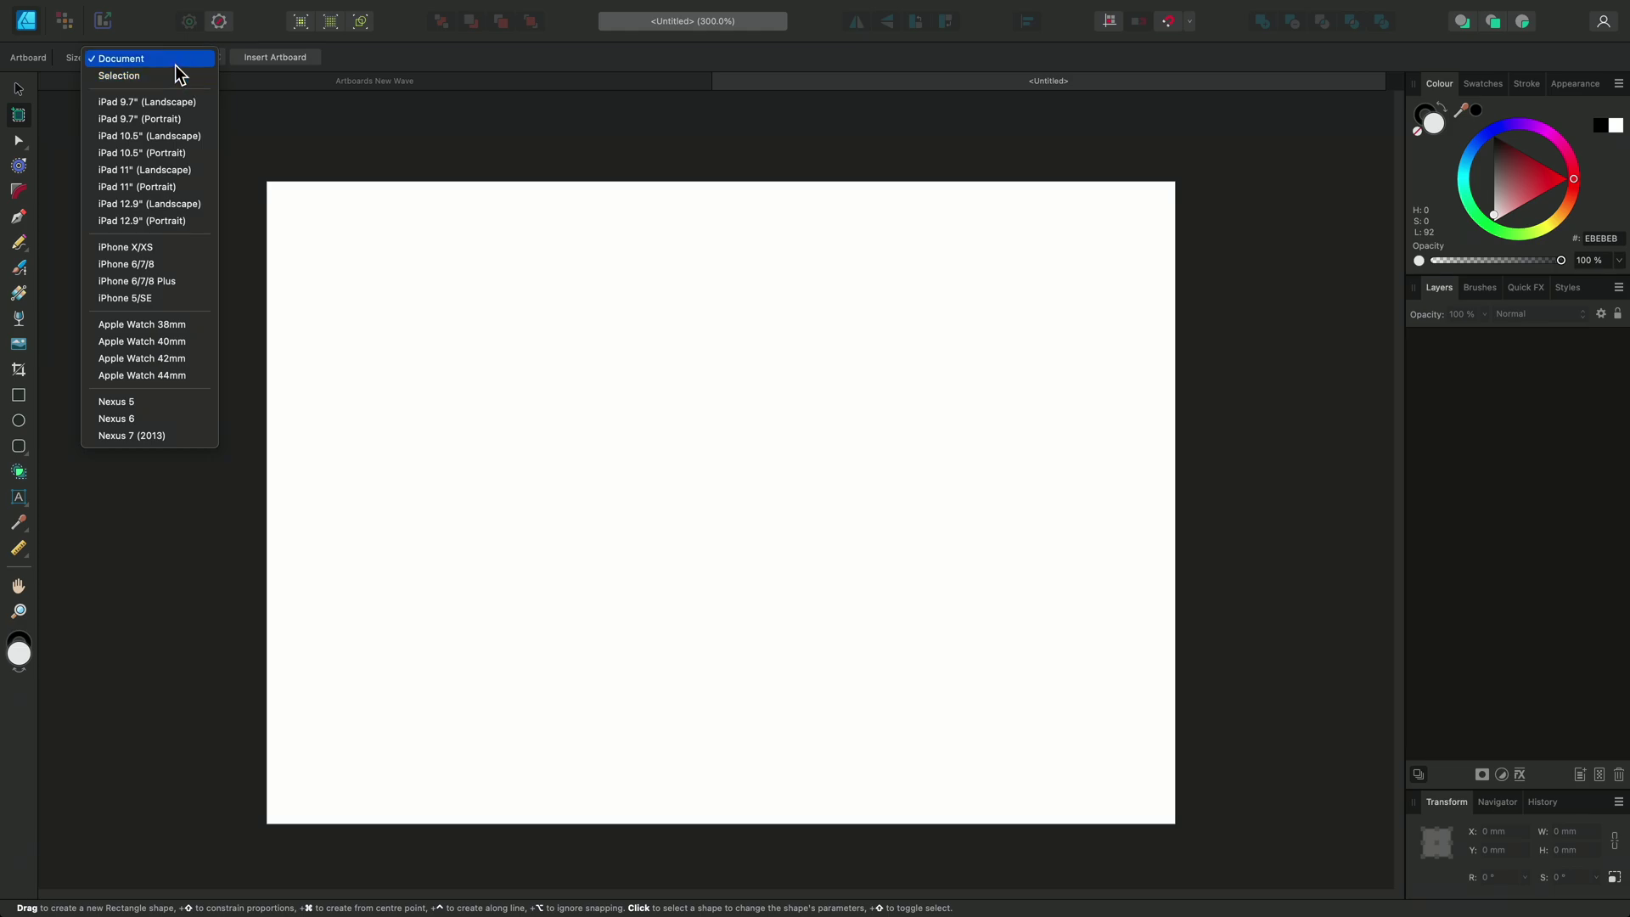
left_click(174, 61)
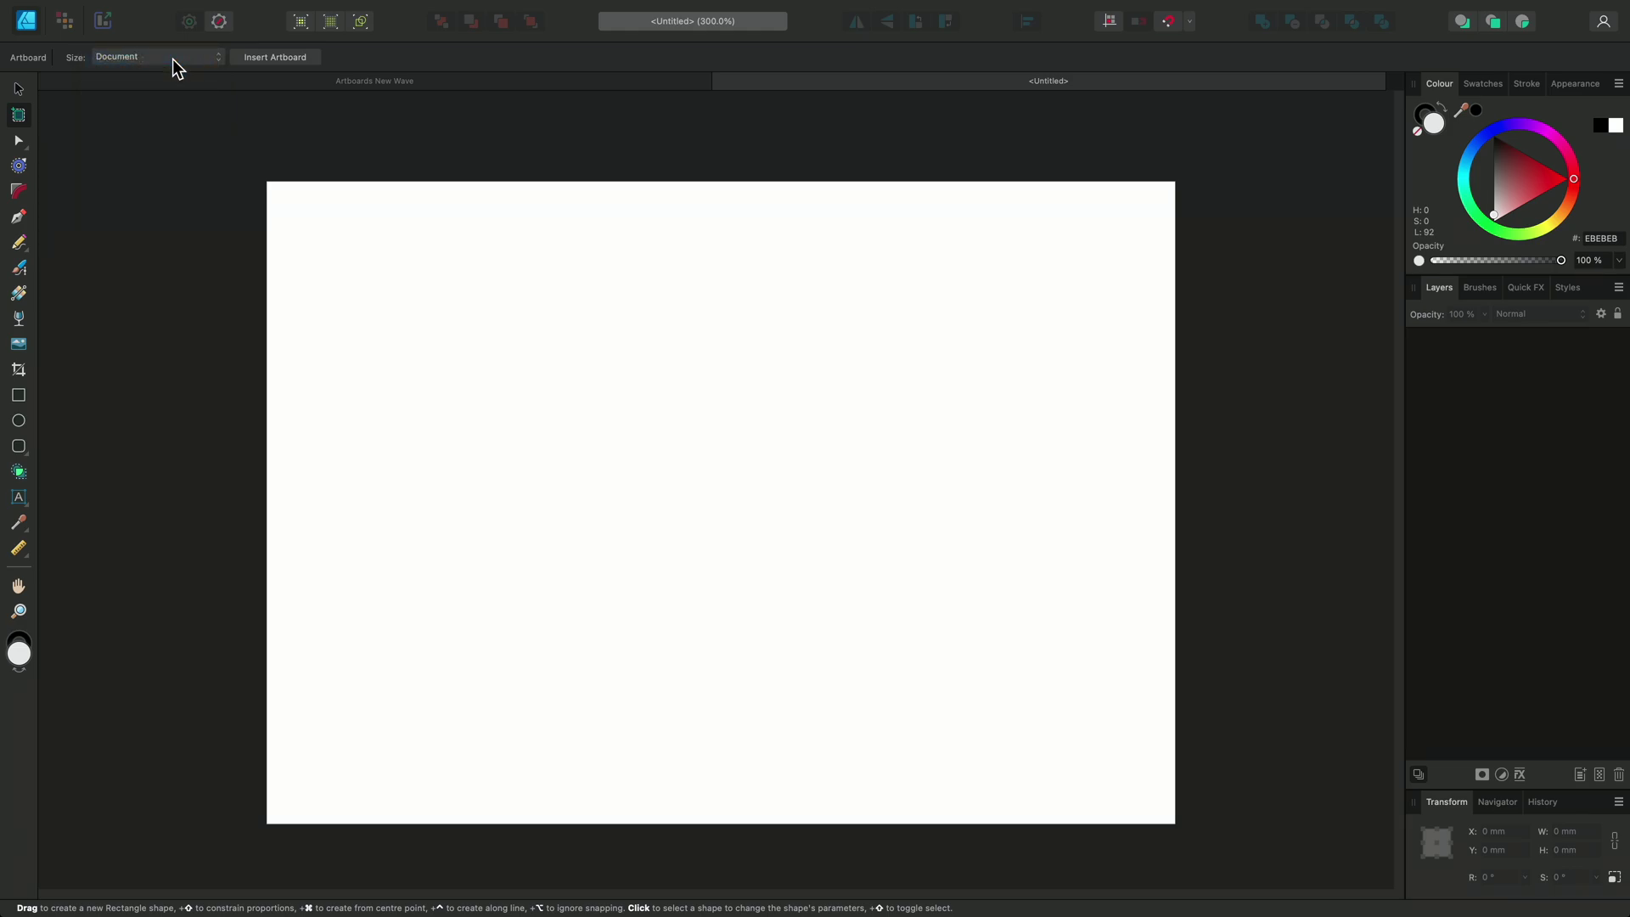
left_click(272, 57)
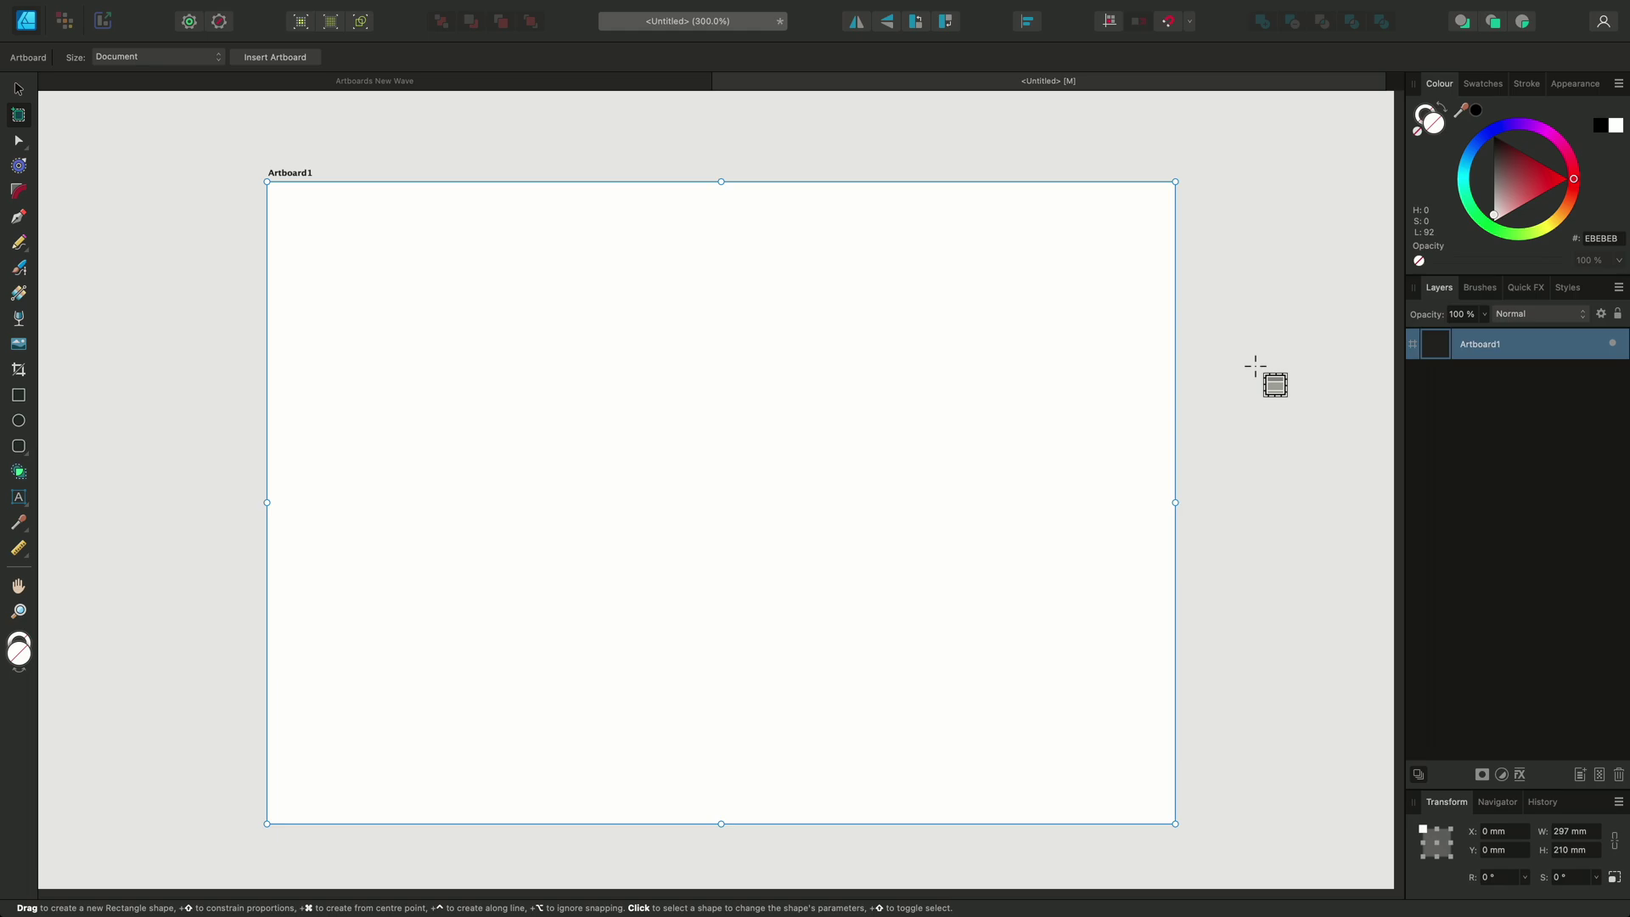
left_click(92, 10)
left_click(121, 146)
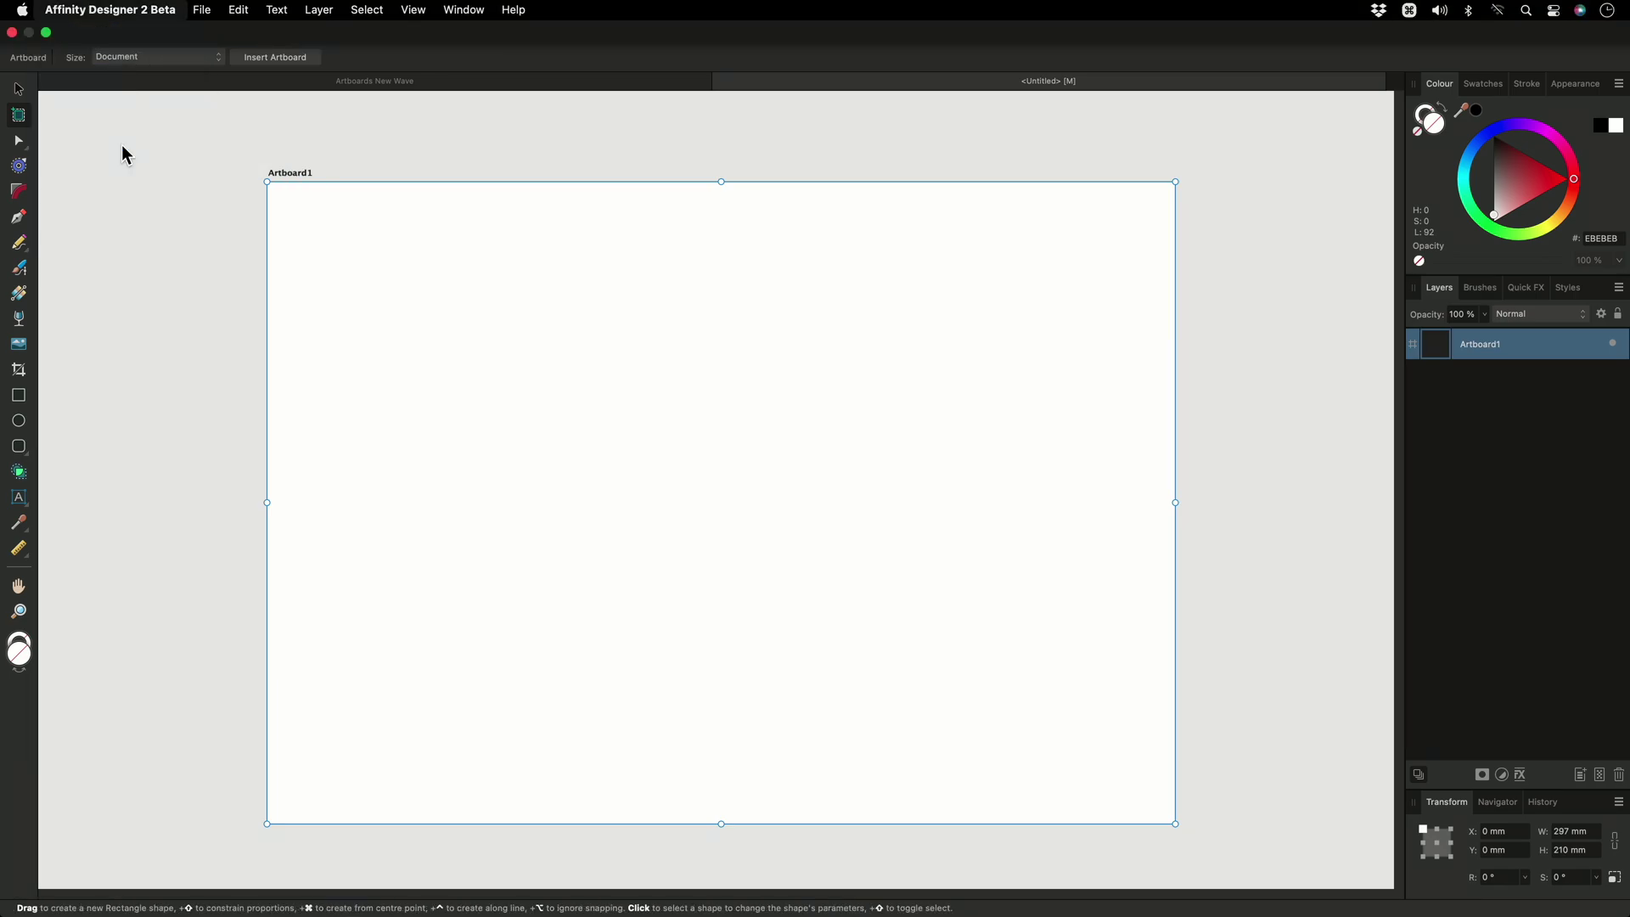
left_click(550, 314)
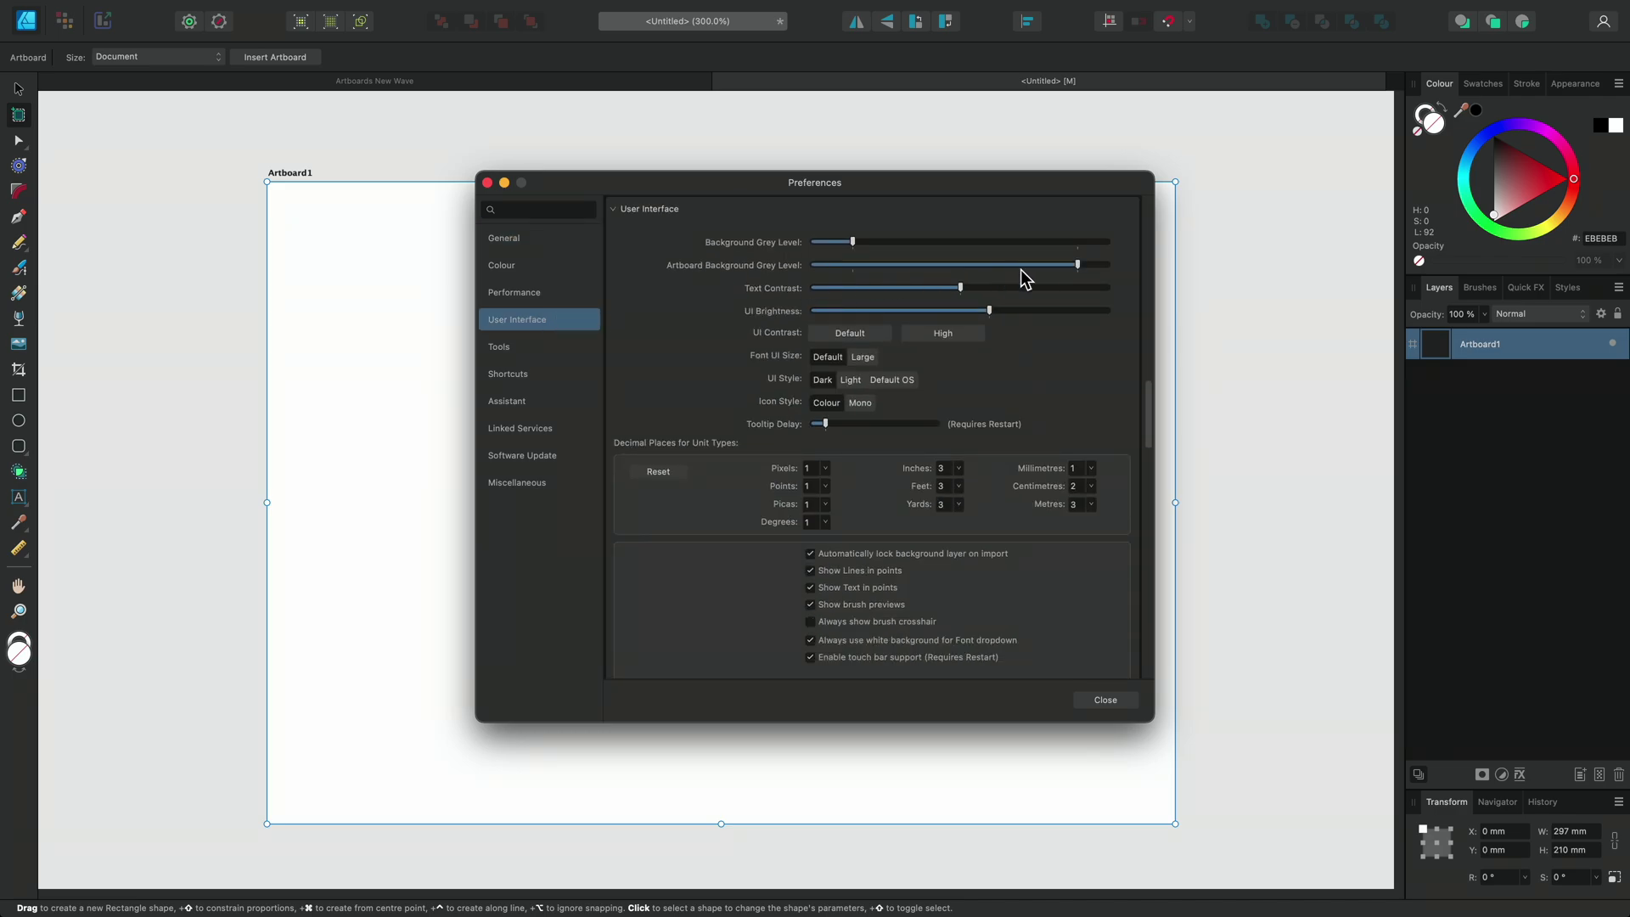
mouse_move(1067, 266)
left_mouse_down()
mouse_move(1022, 271)
mouse_move(1076, 272)
left_mouse_up()
left_click(1127, 701)
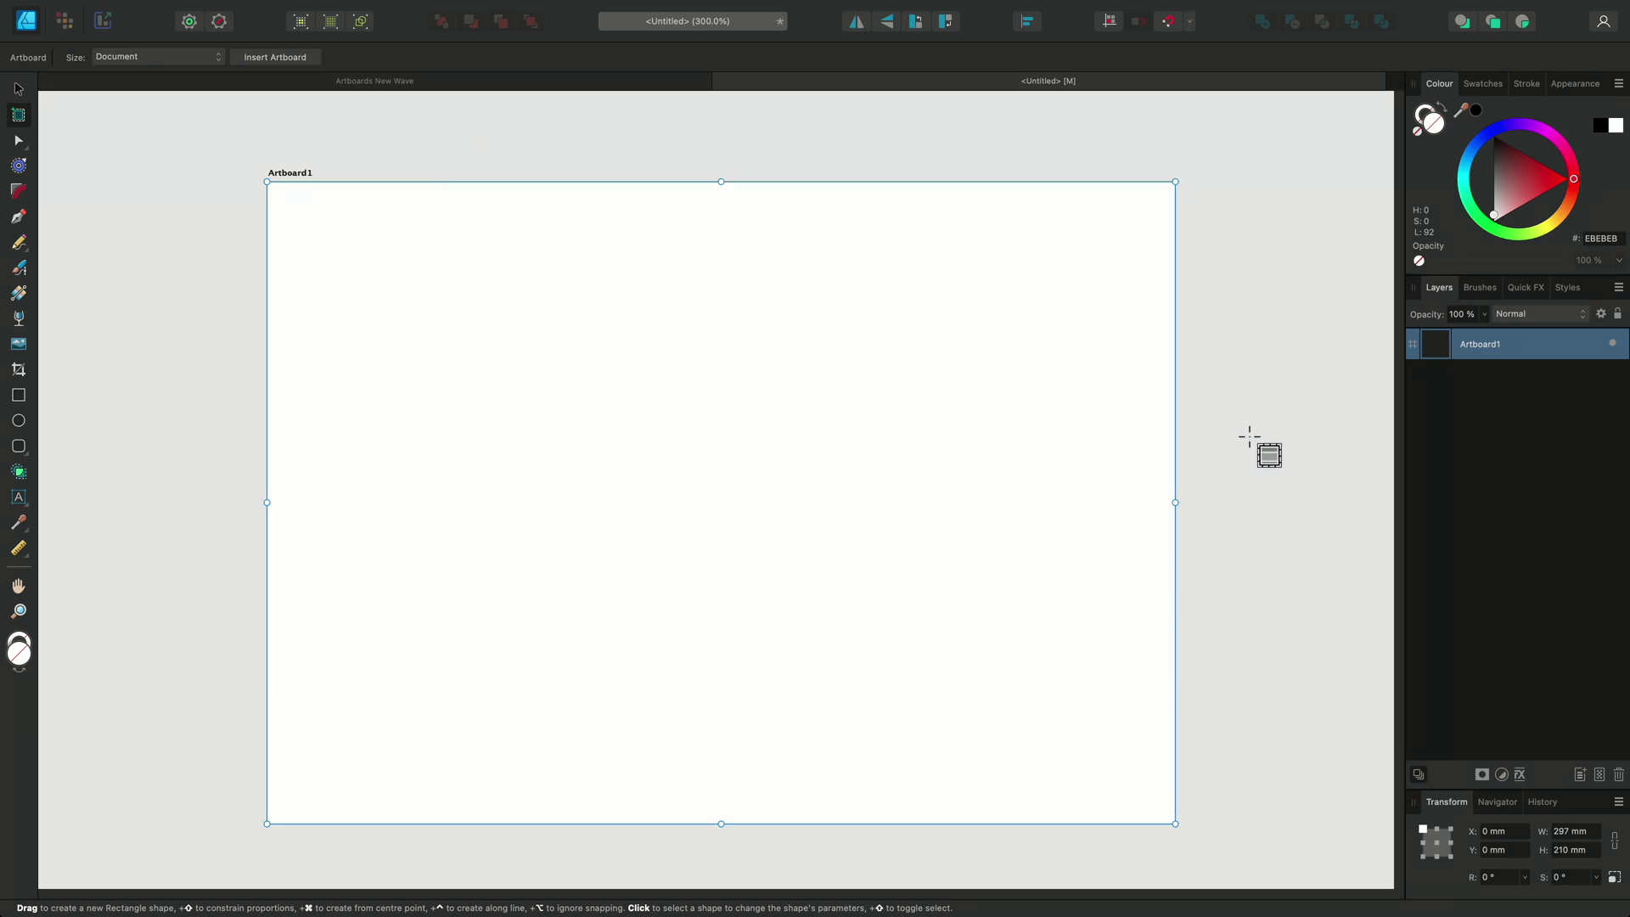
Copy the magenta logo from the New Wave Icons artboard onto Artboard1, enlarged to about 76 mm.
key("v")
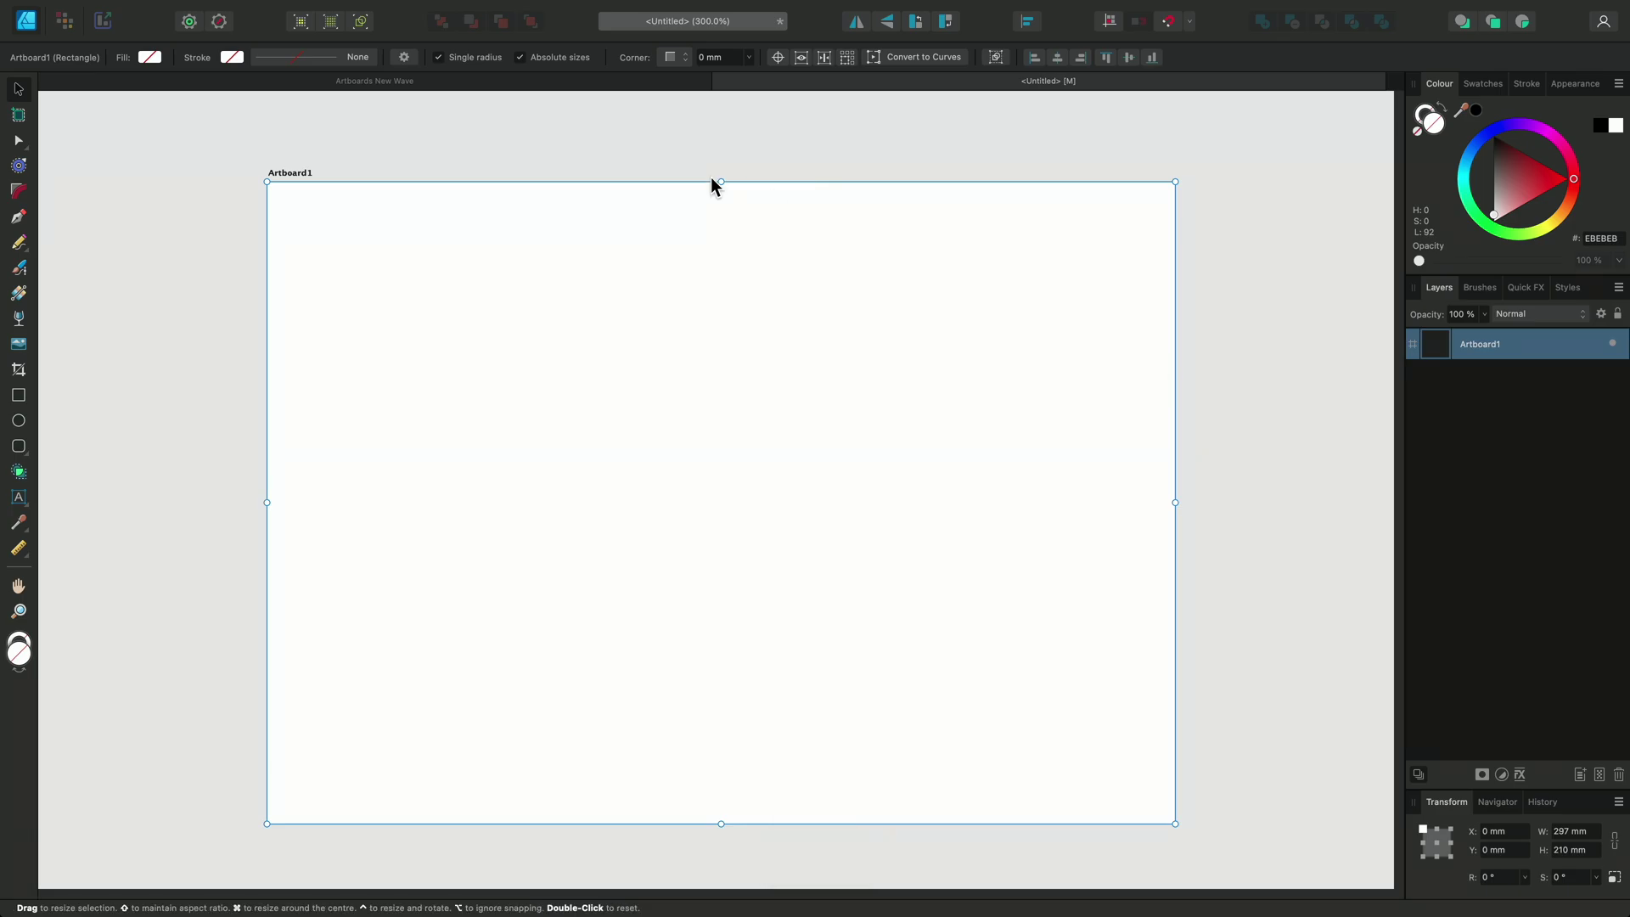
left_click(476, 83)
left_click(247, 192)
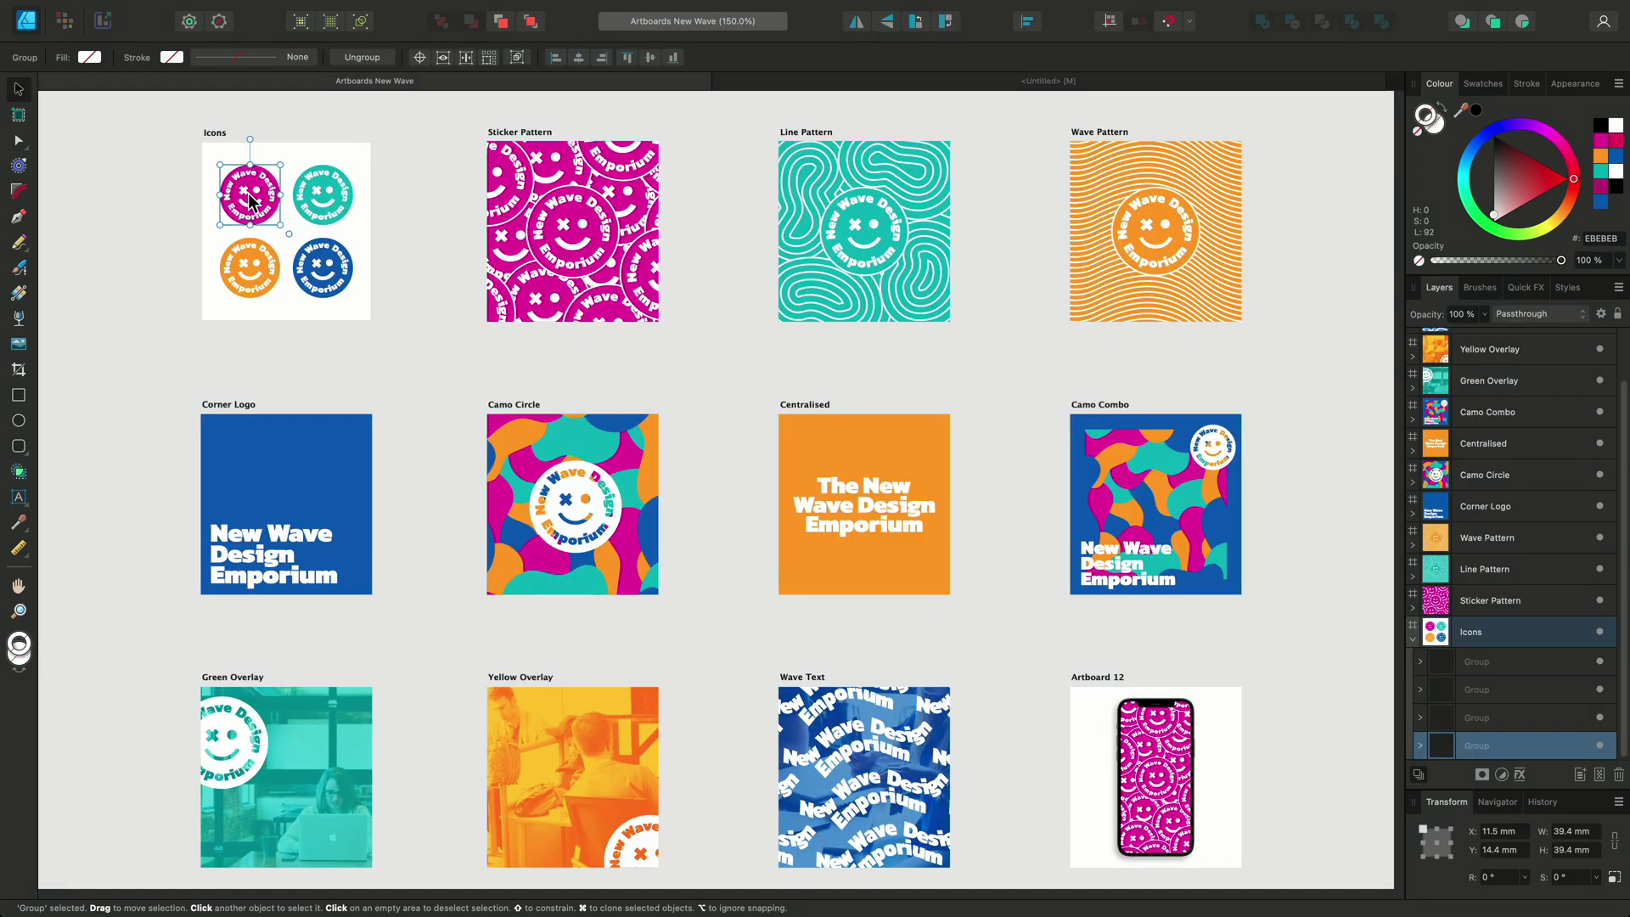
key("super+c")
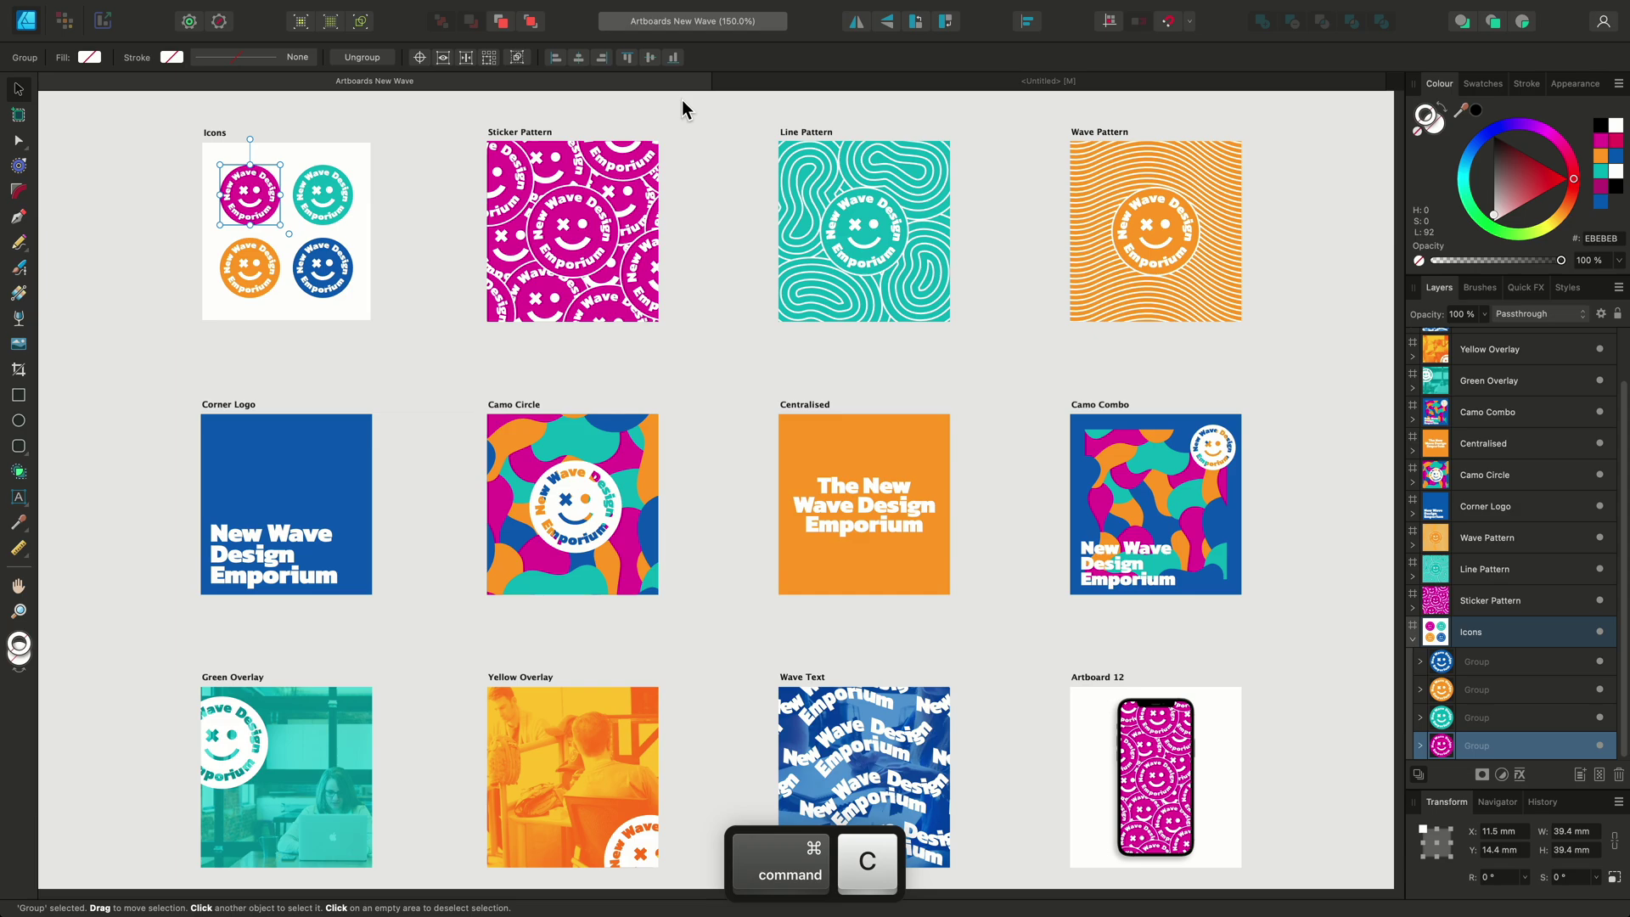
left_click(838, 80)
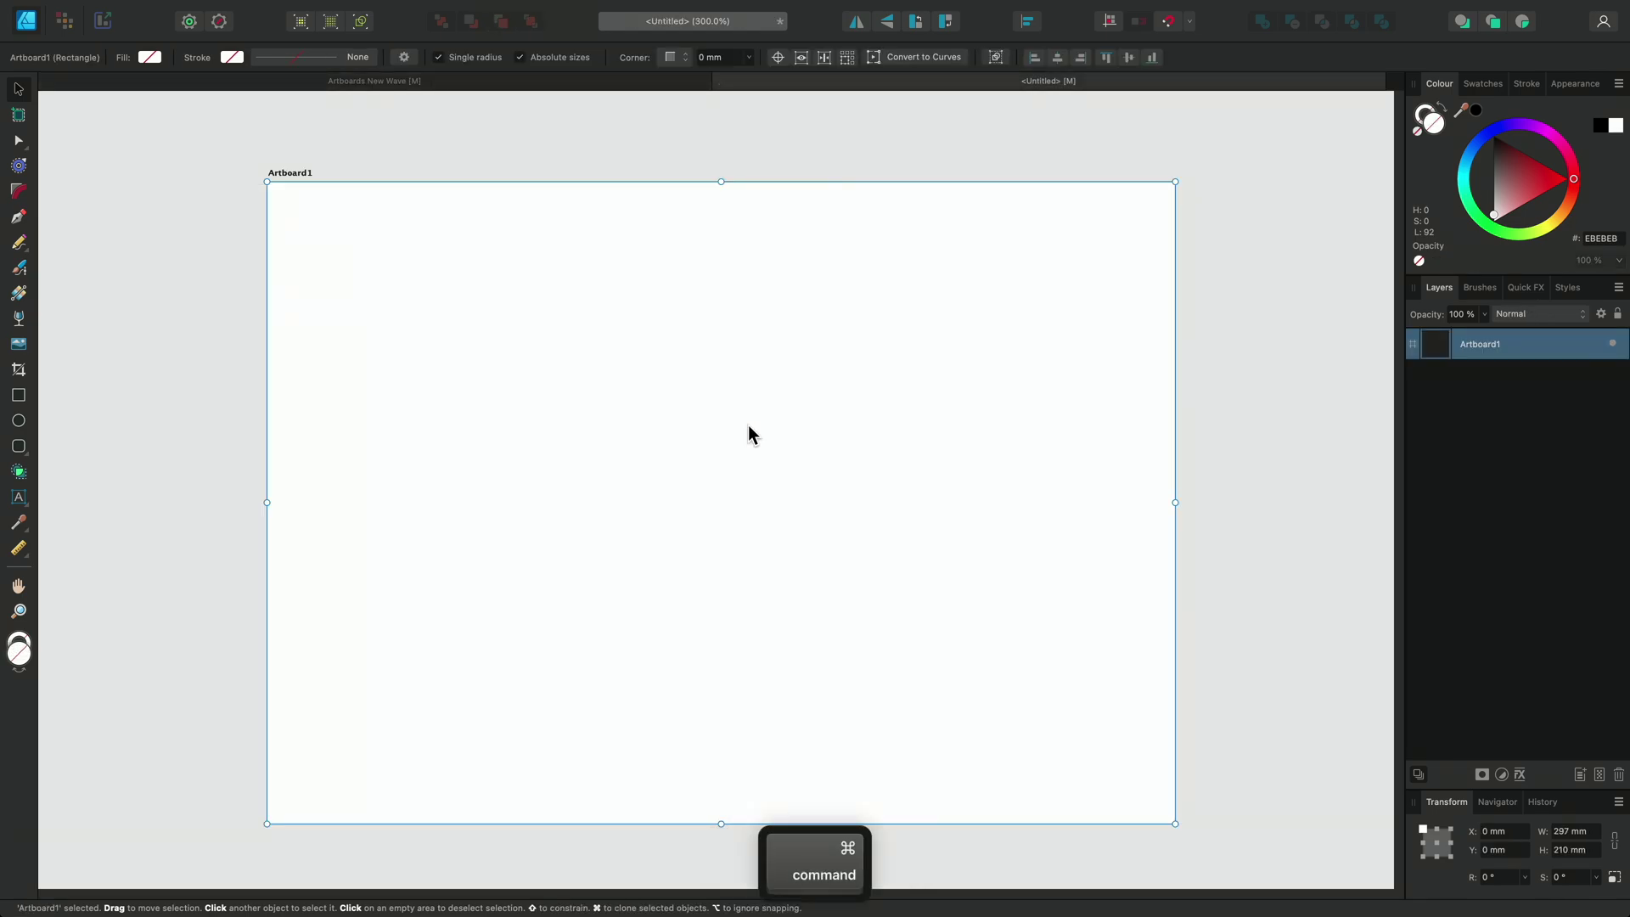
key("super+v")
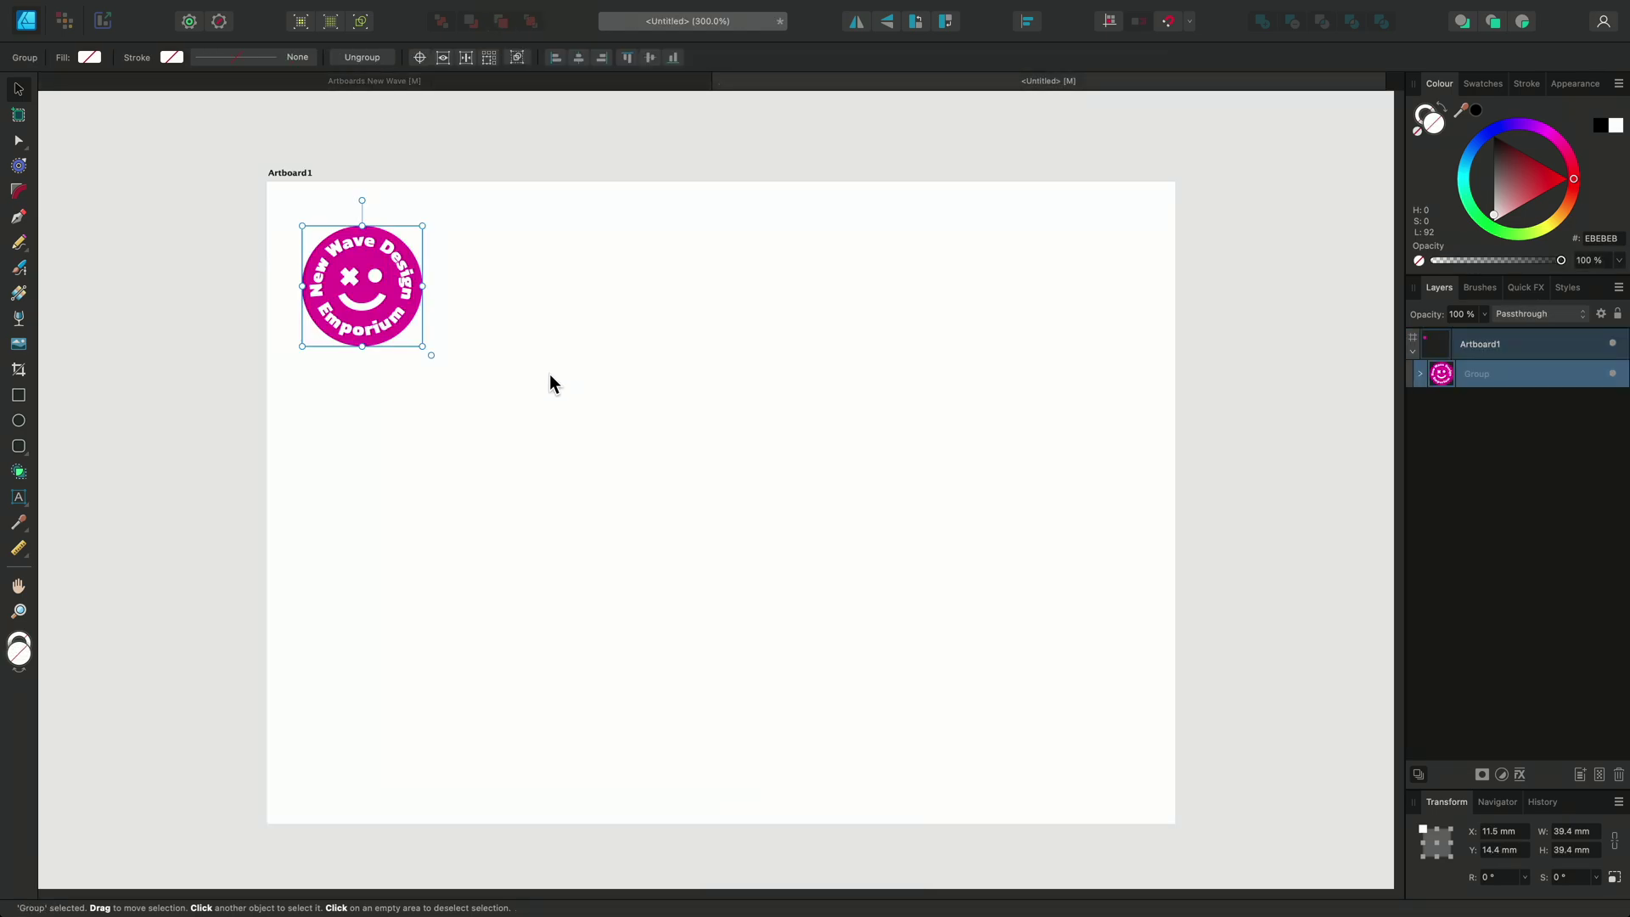
left_click_drag(424, 348, 535, 458)
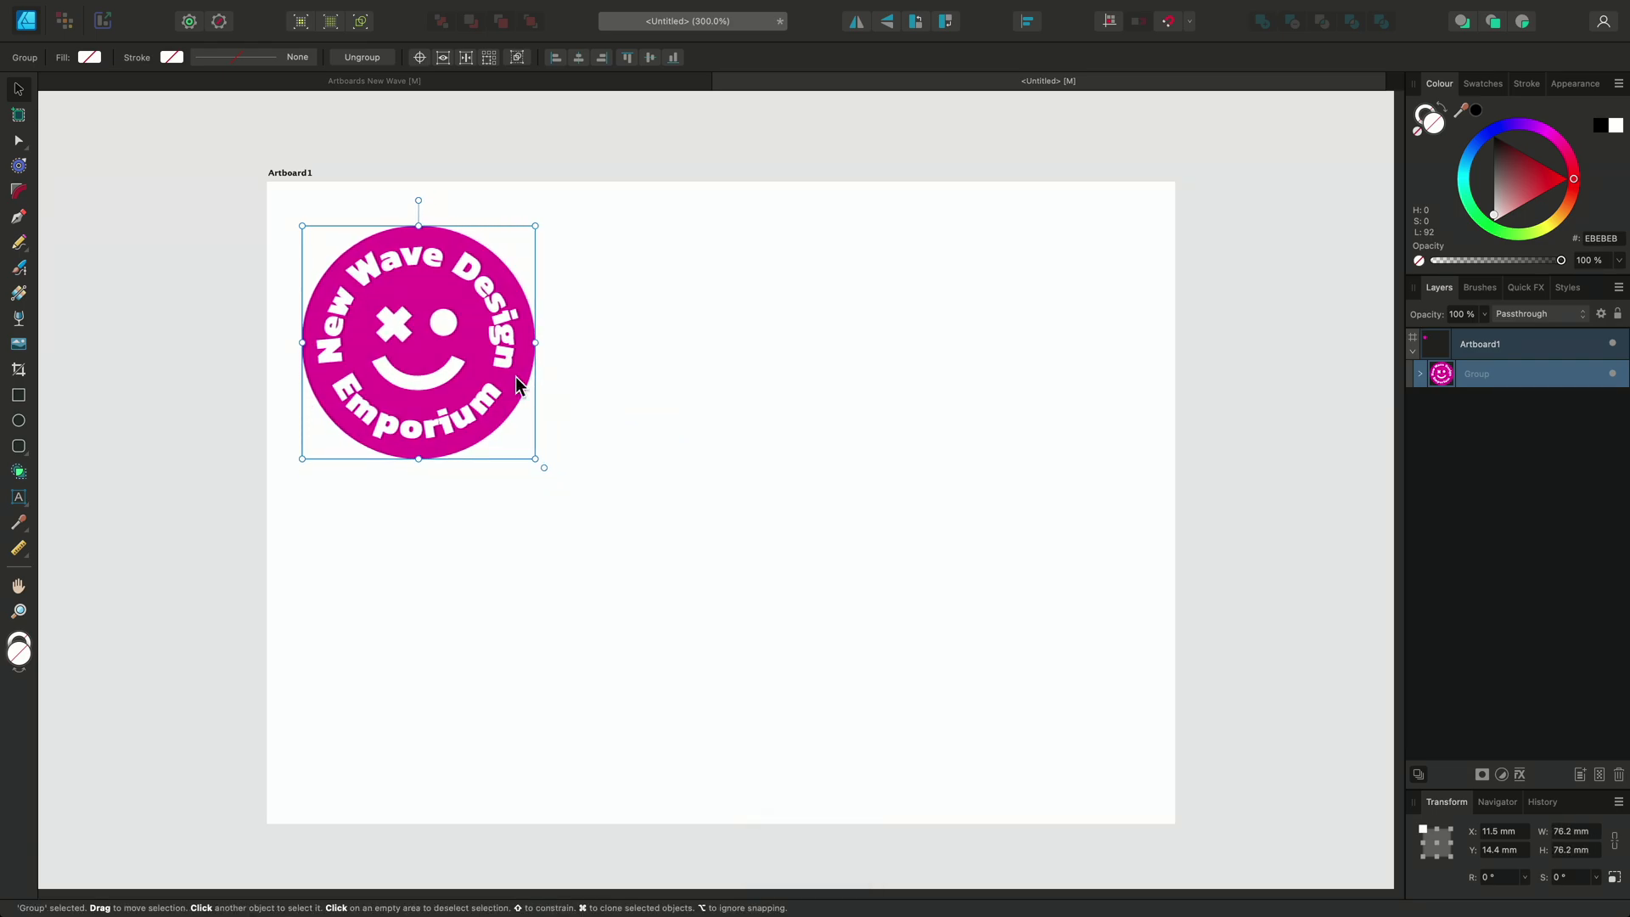
left_click_drag(516, 385, 613, 518)
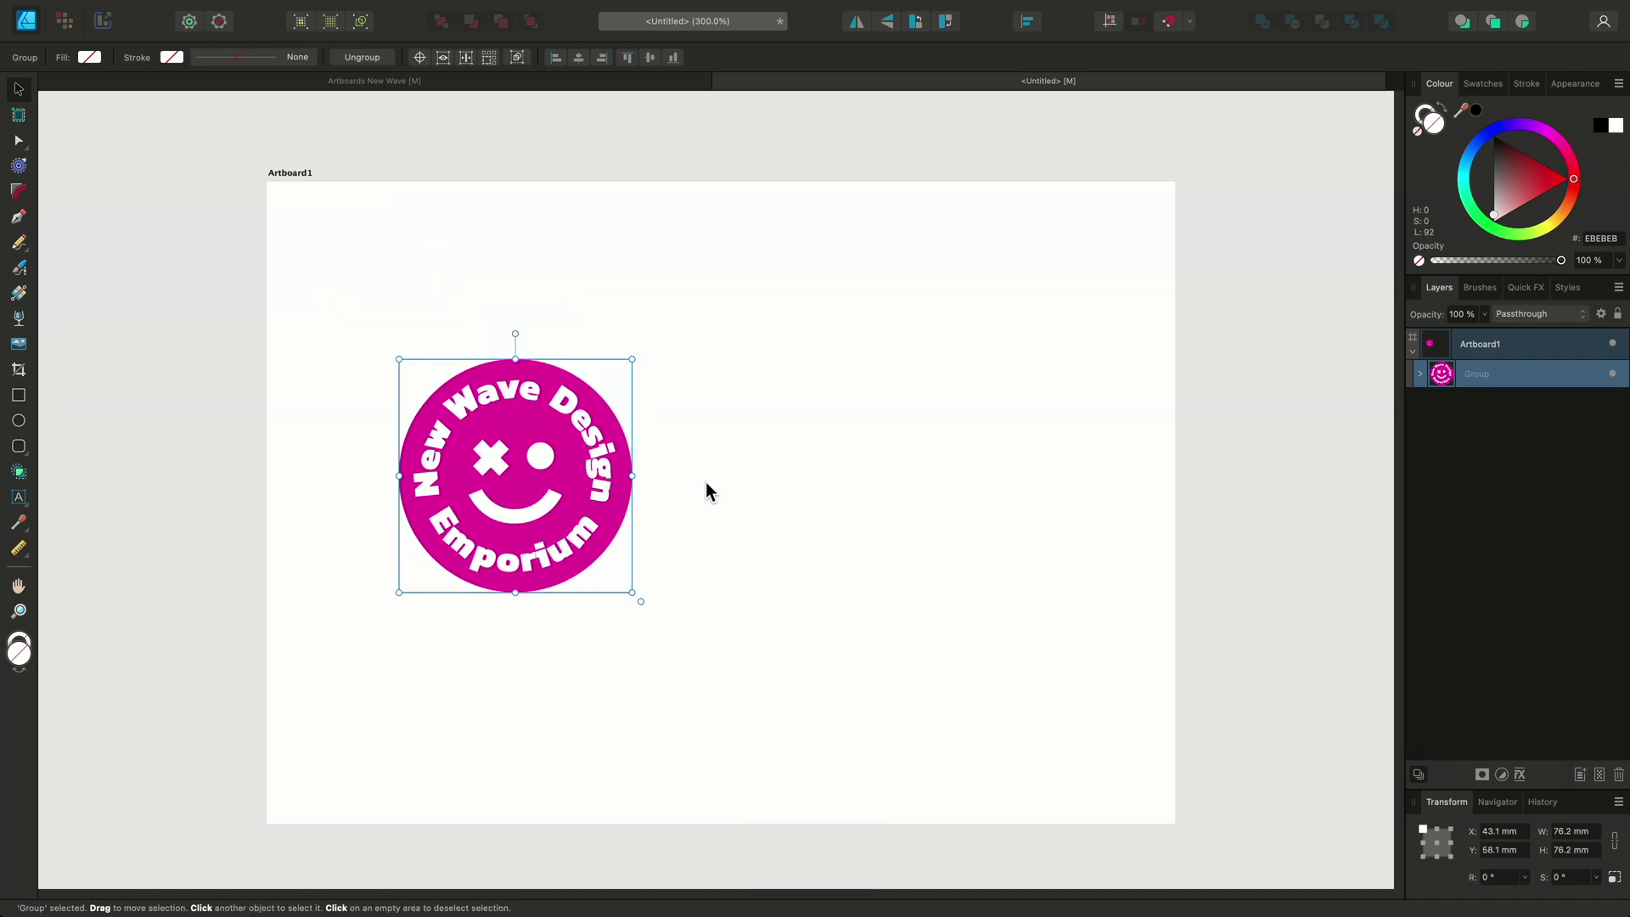
Roughly narrow Artboard1 toward a square and reposition it by dragging its handles.
left_click(301, 173)
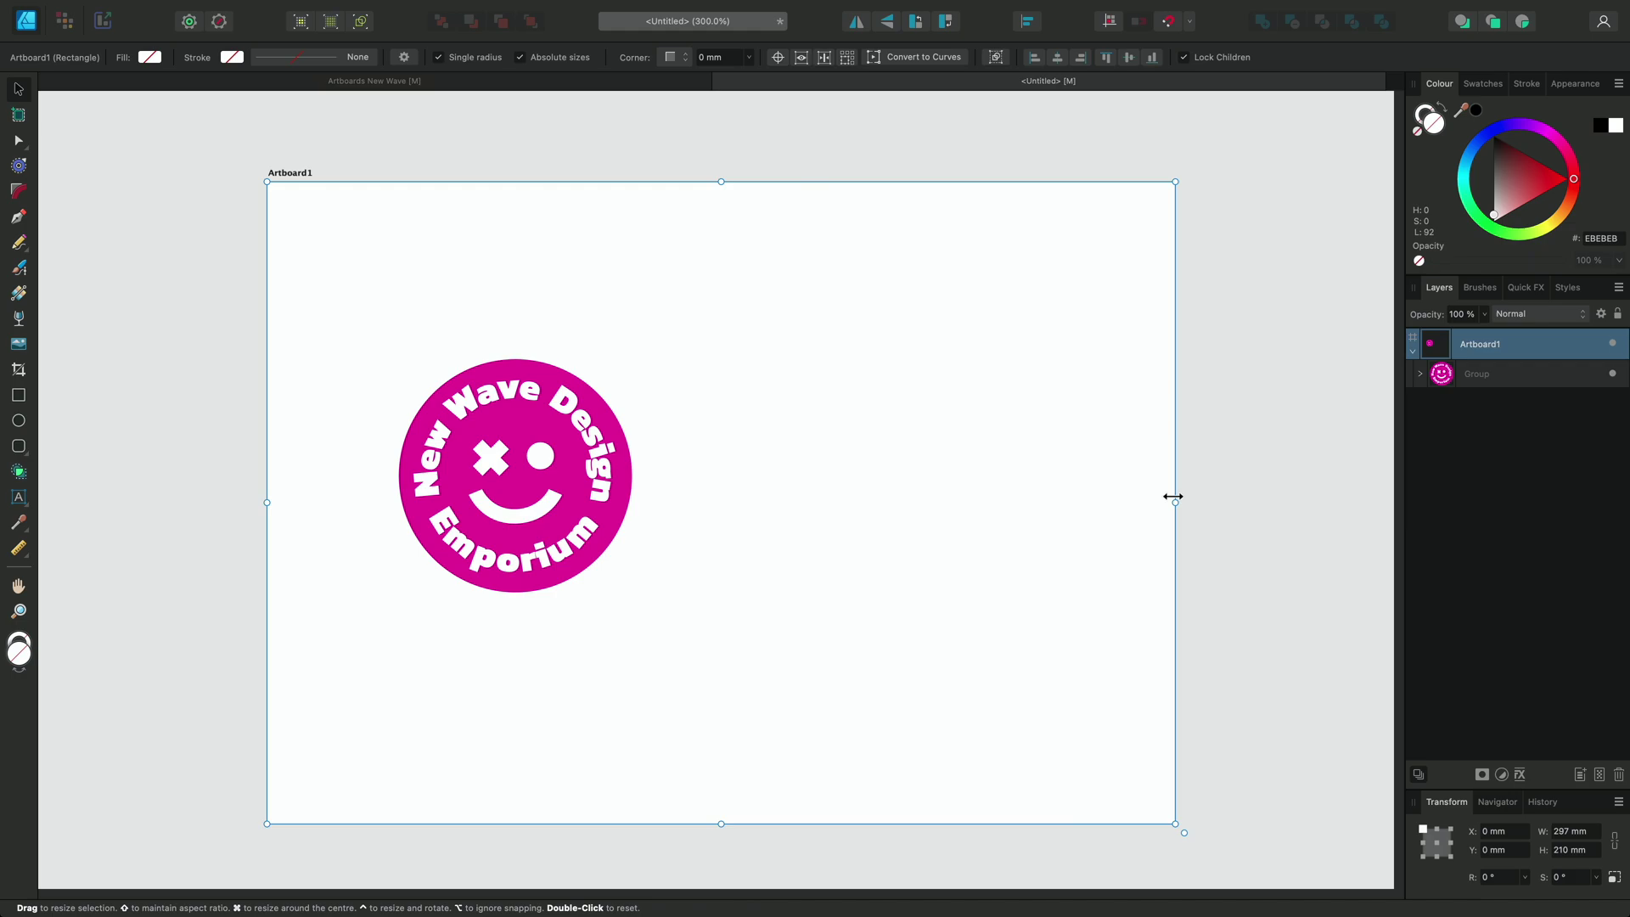
left_click_drag(1176, 501, 1063, 502)
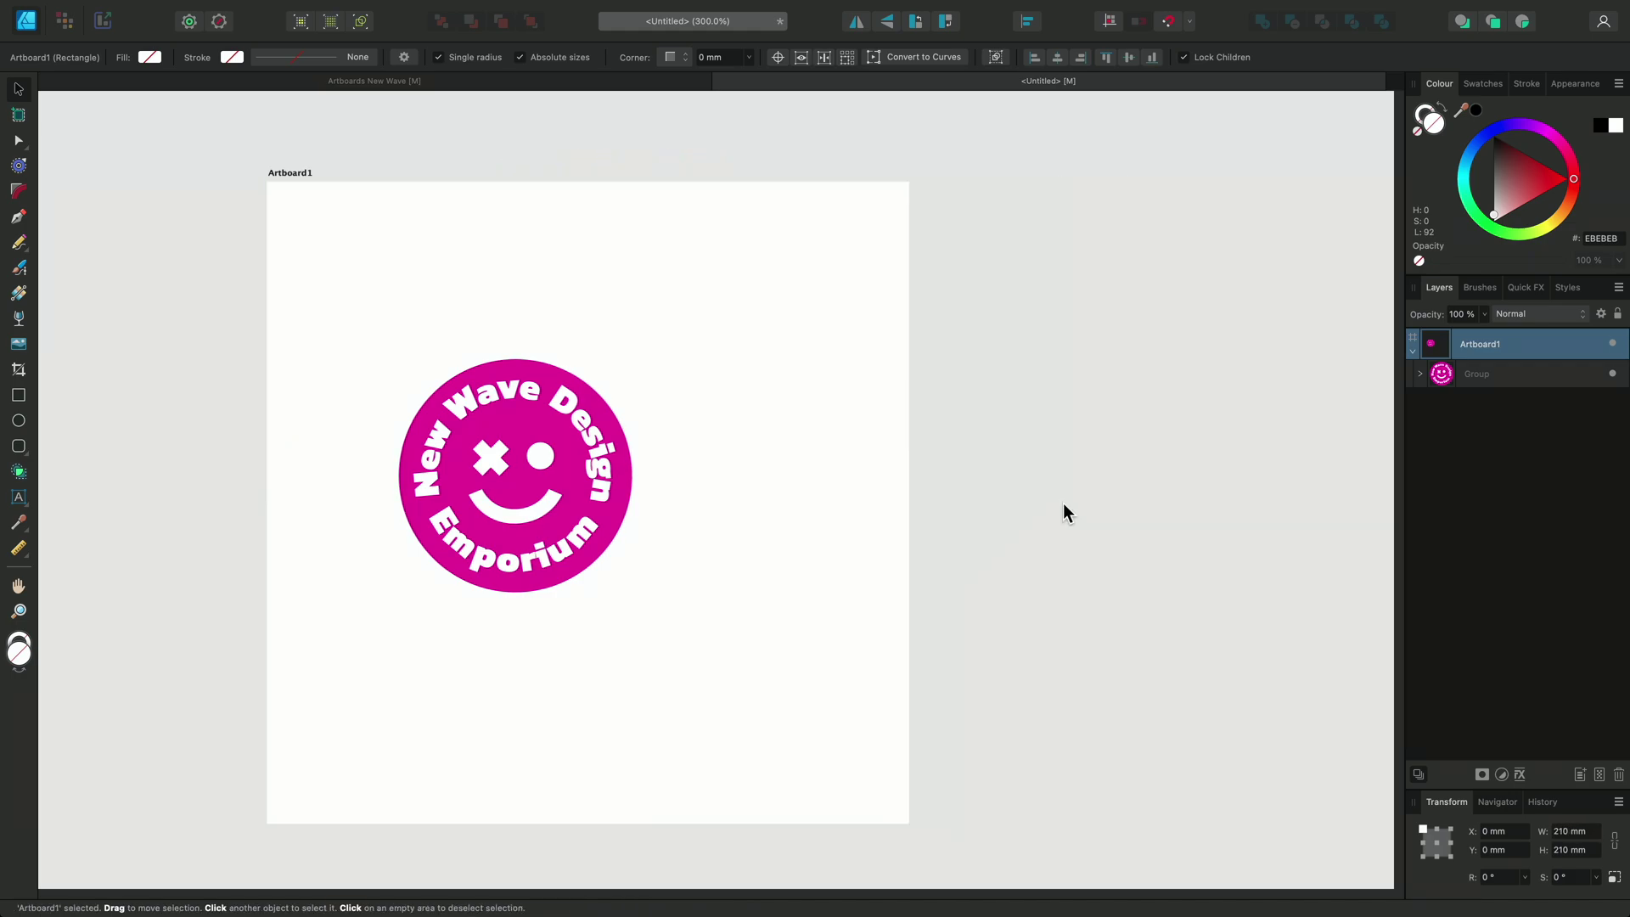
left_click_drag(908, 823, 804, 781)
left_click_drag(726, 646, 945, 658)
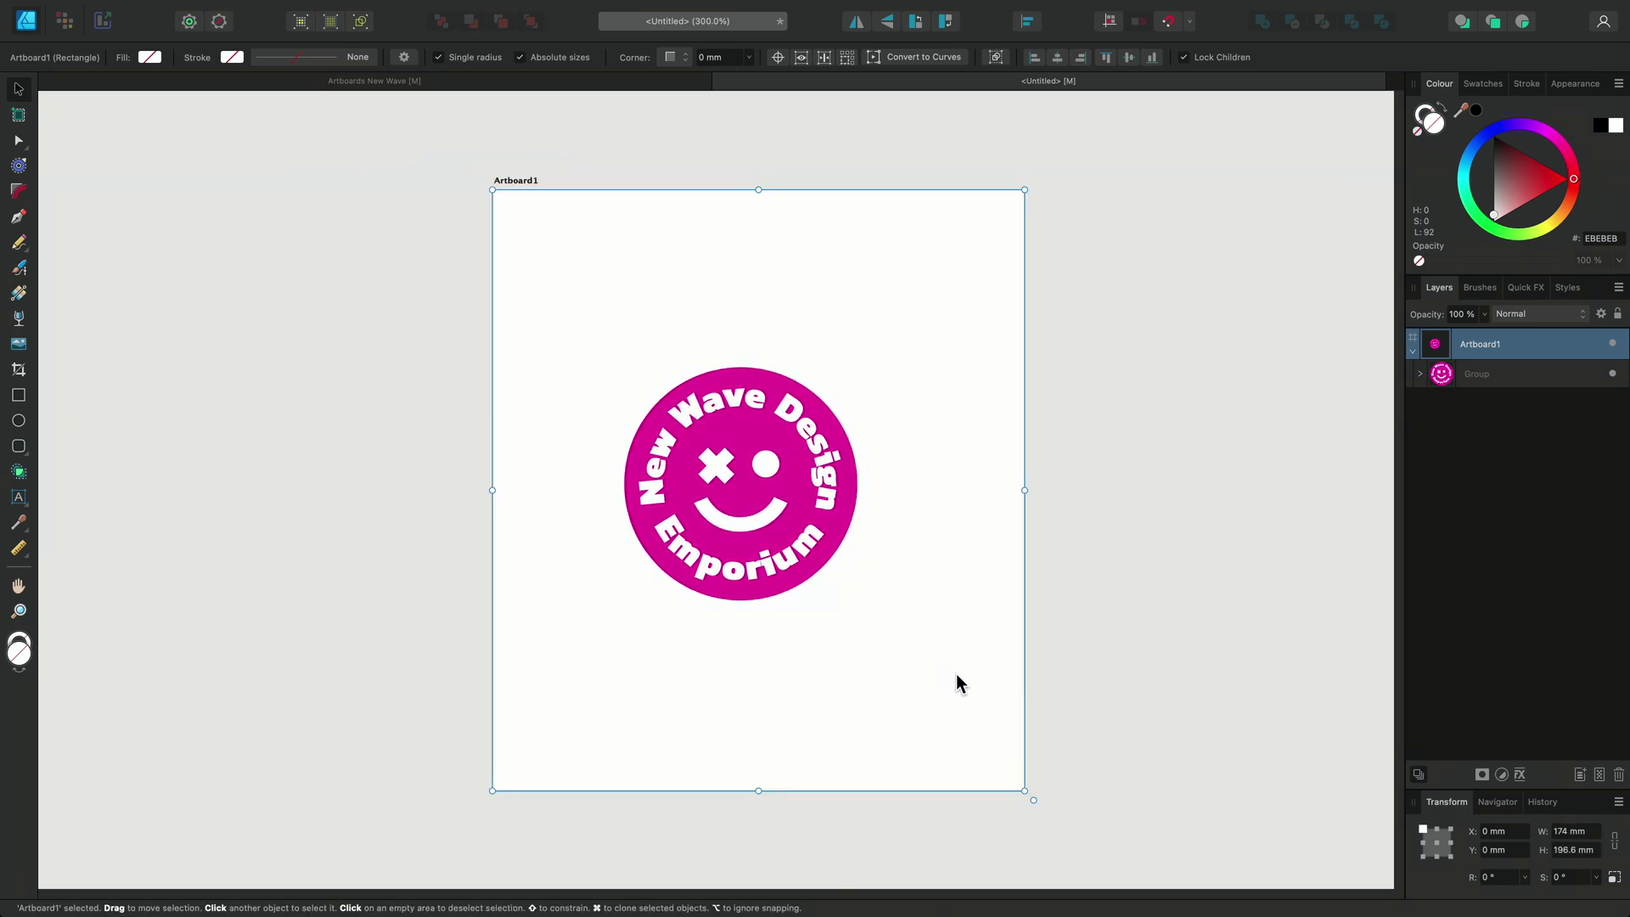
Set Artboard1 to exactly 170 × 170 mm about its centre and nudge the logo toward the middle.
left_click(1436, 843)
left_click(1570, 831)
type("170")
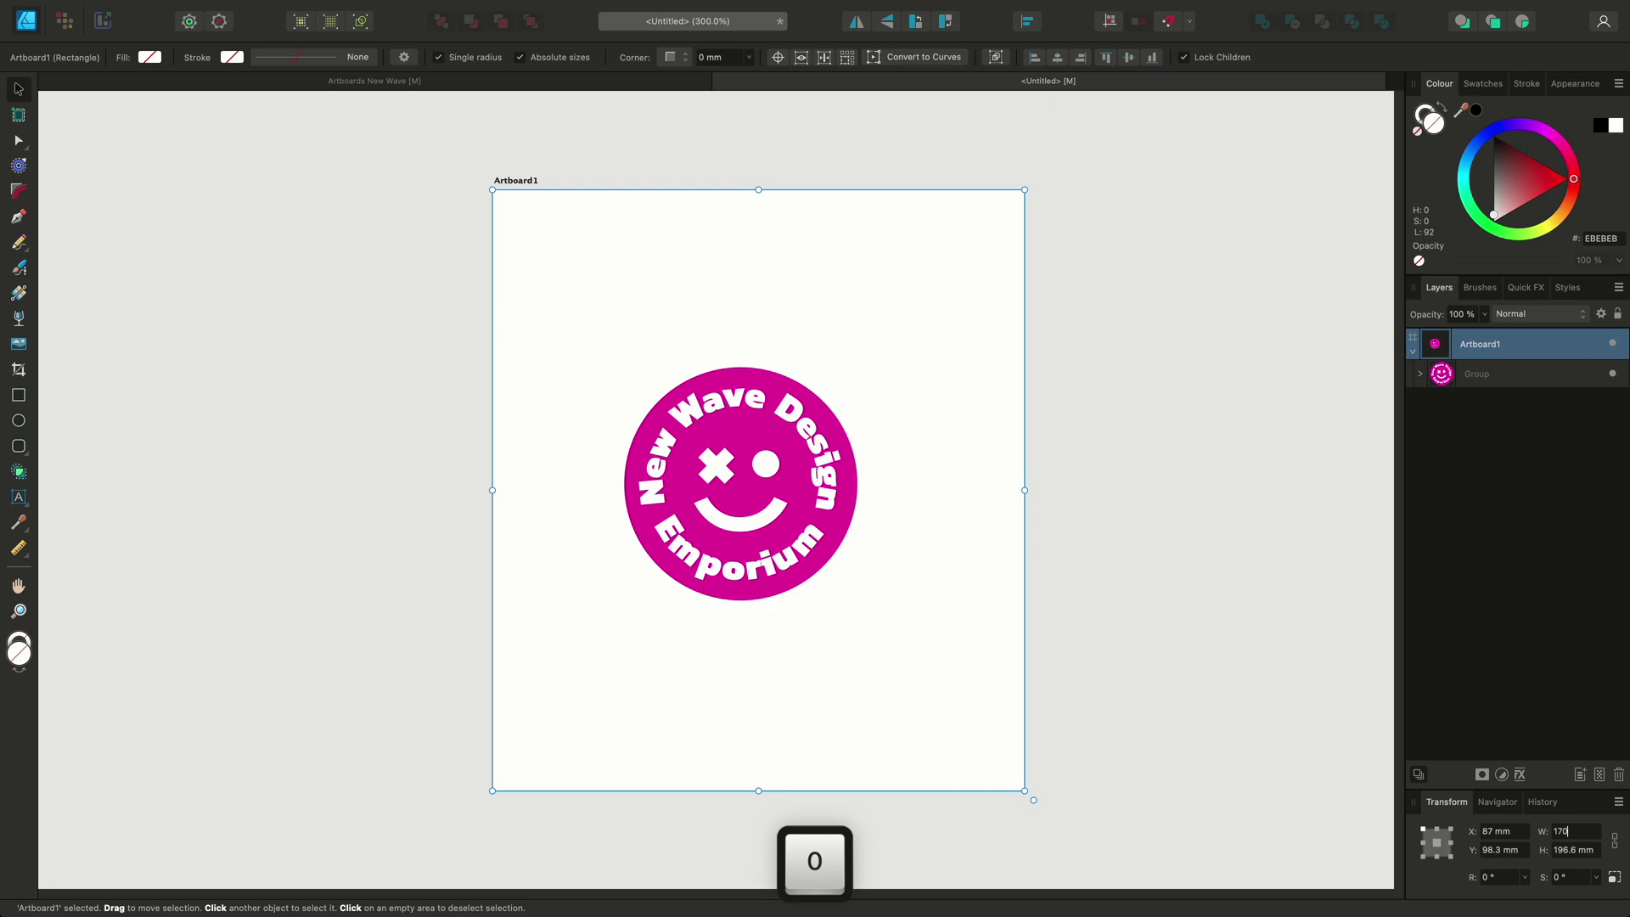
key("Tab")
type("170")
key("Return")
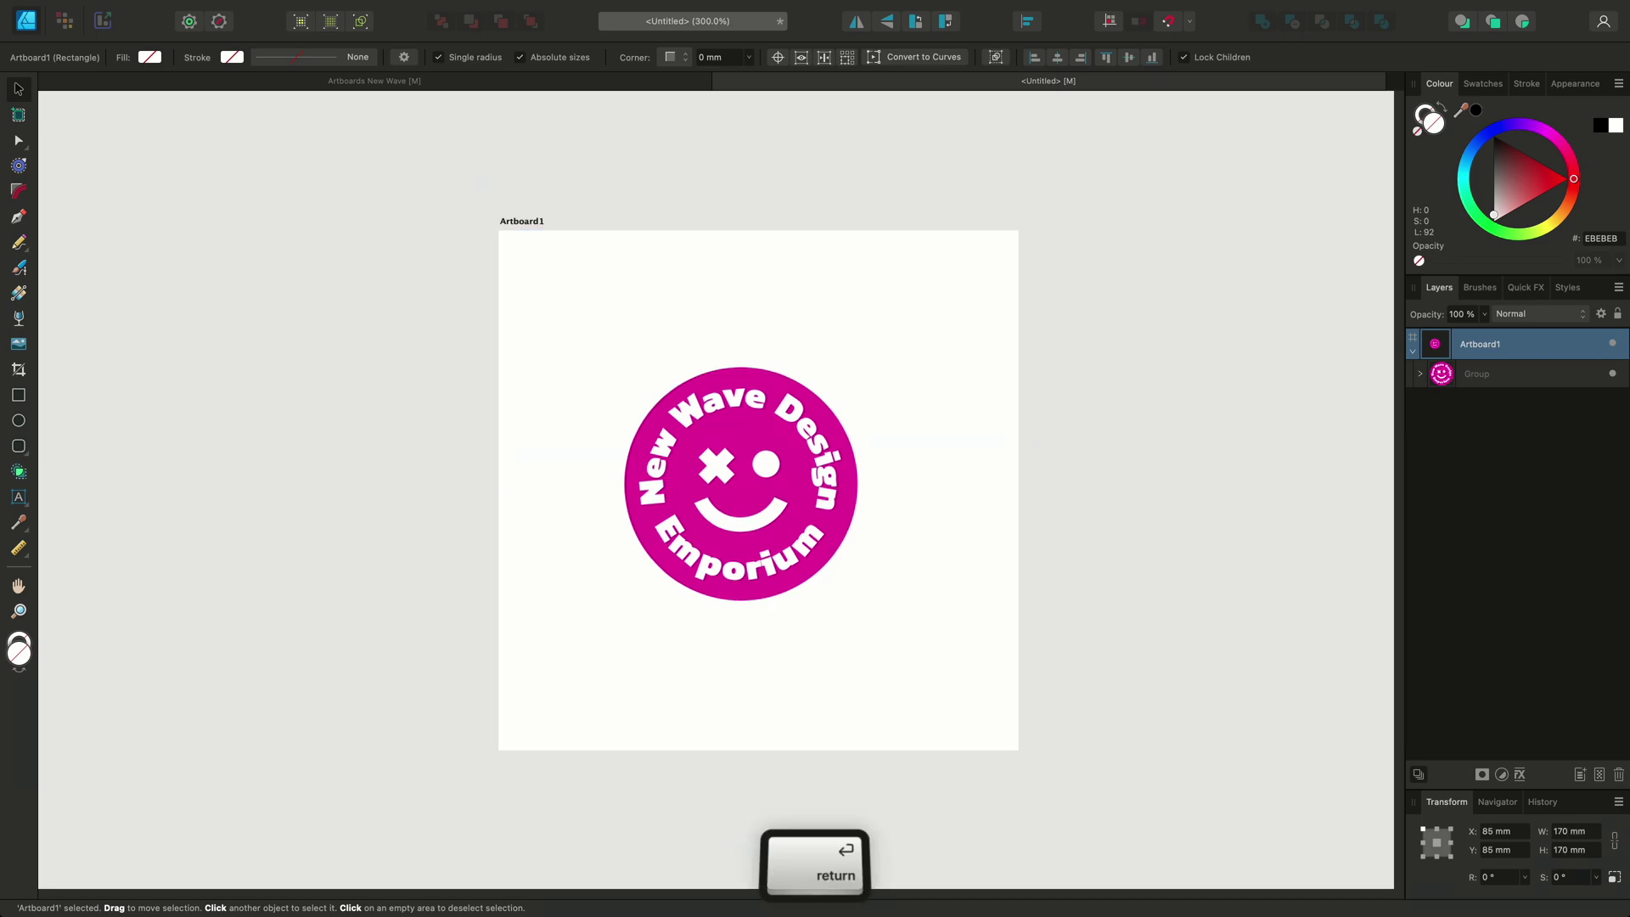
left_click(746, 481)
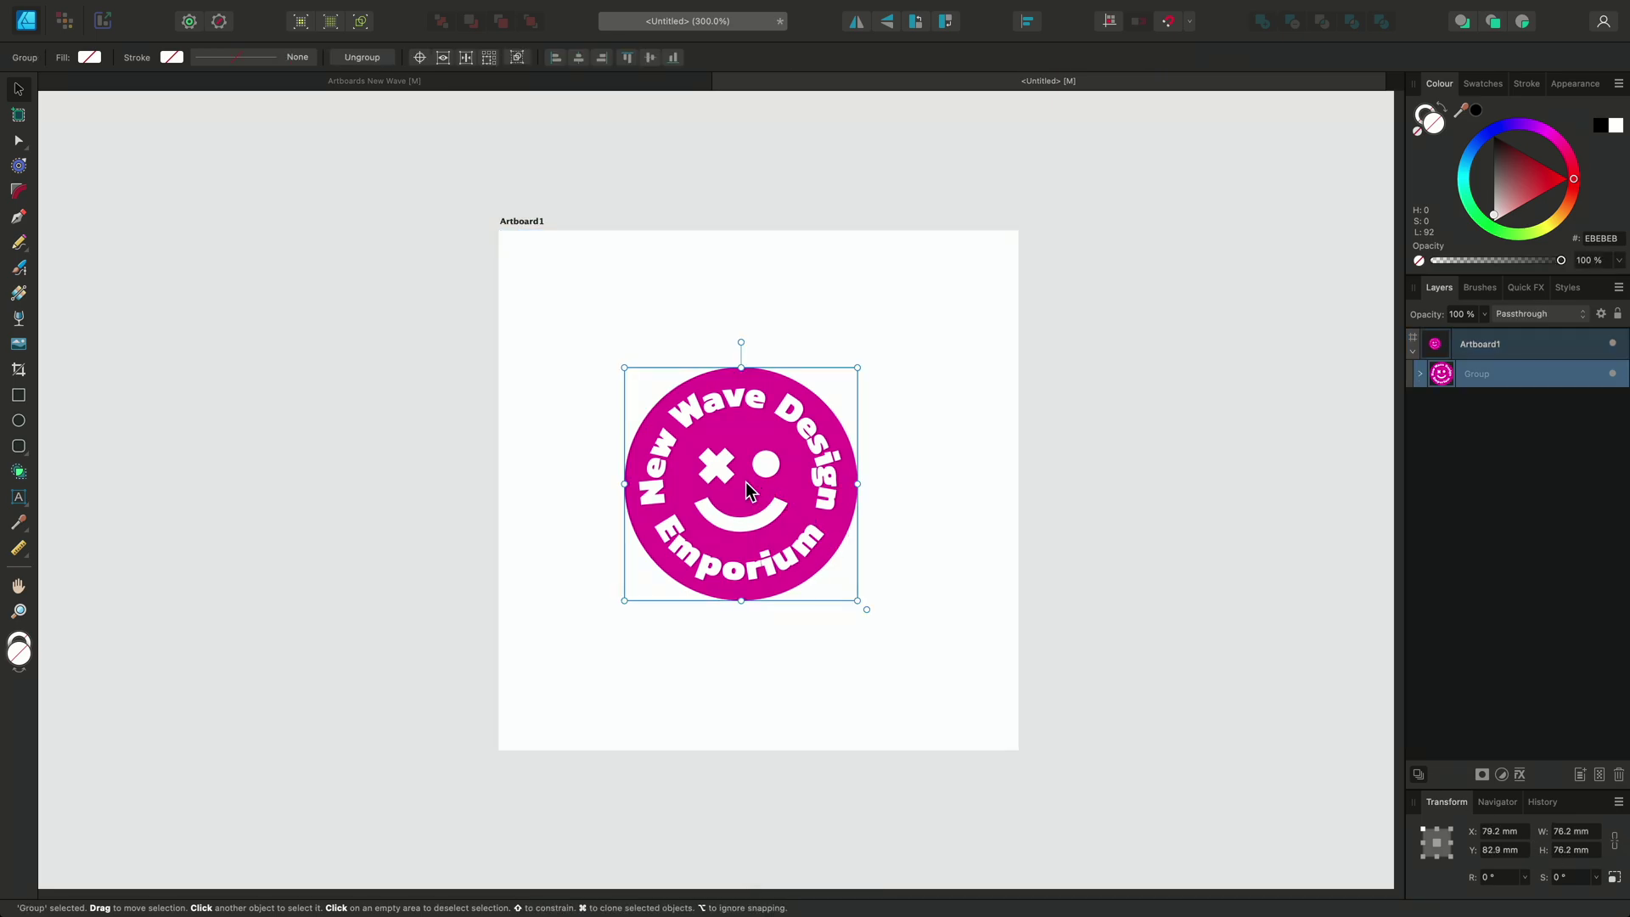
left_click_drag(746, 481, 766, 482)
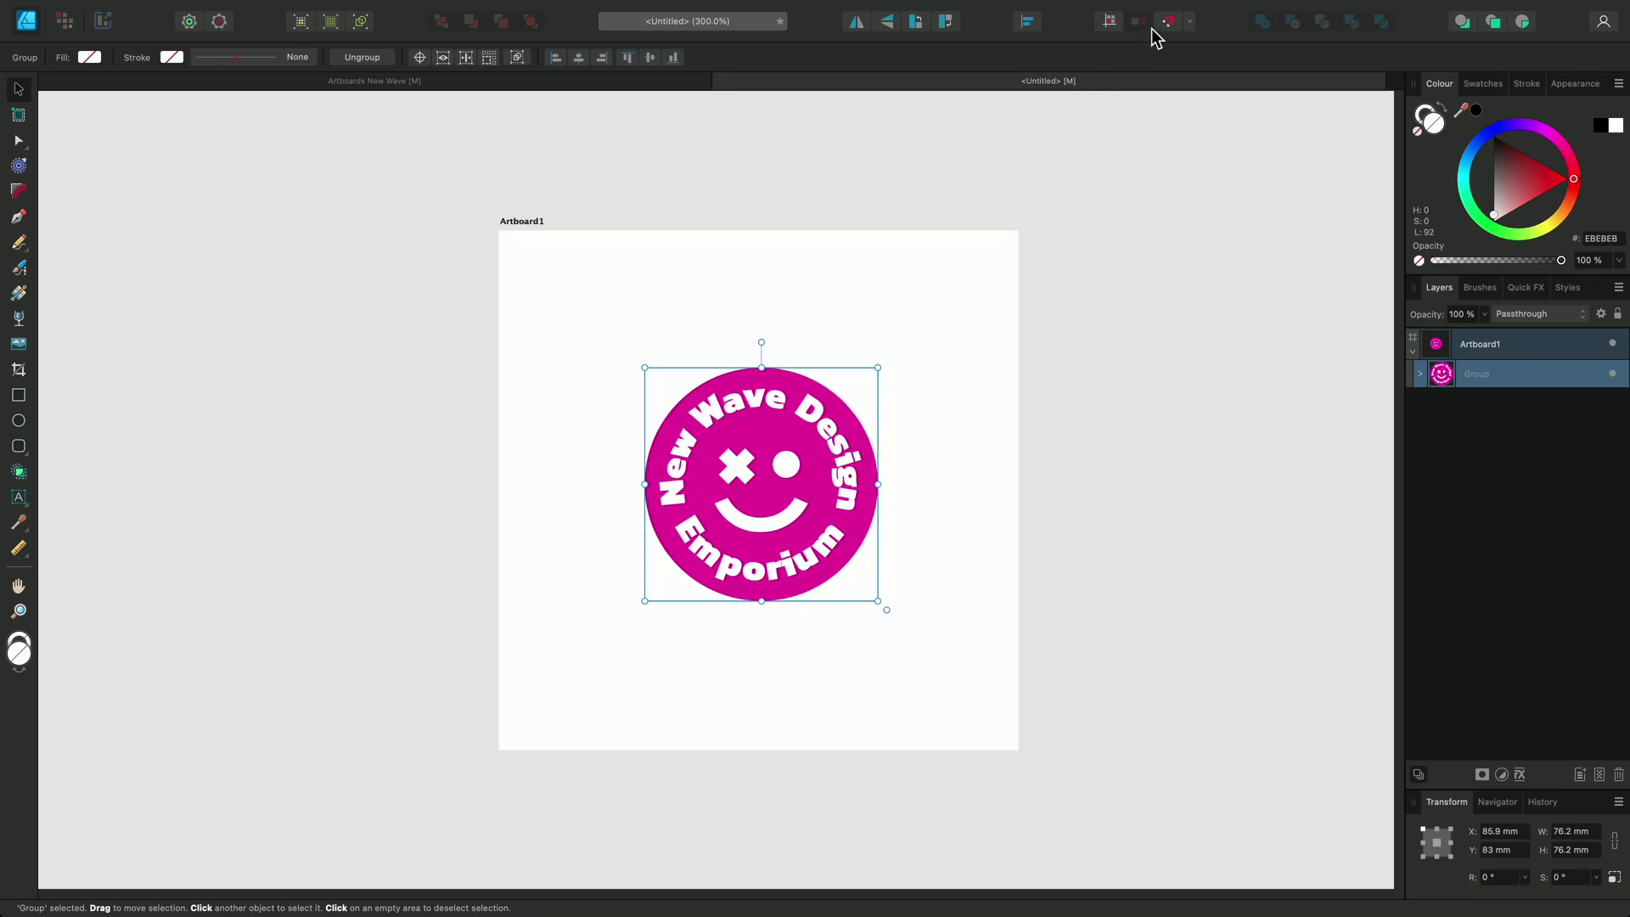
Centre the magenta logo on the square artboard.
mouse_move(776, 471)
left_mouse_down()
mouse_move(776, 496)
mouse_move(766, 477)
mouse_move(762, 492)
left_mouse_up()
left_click(1112, 516)
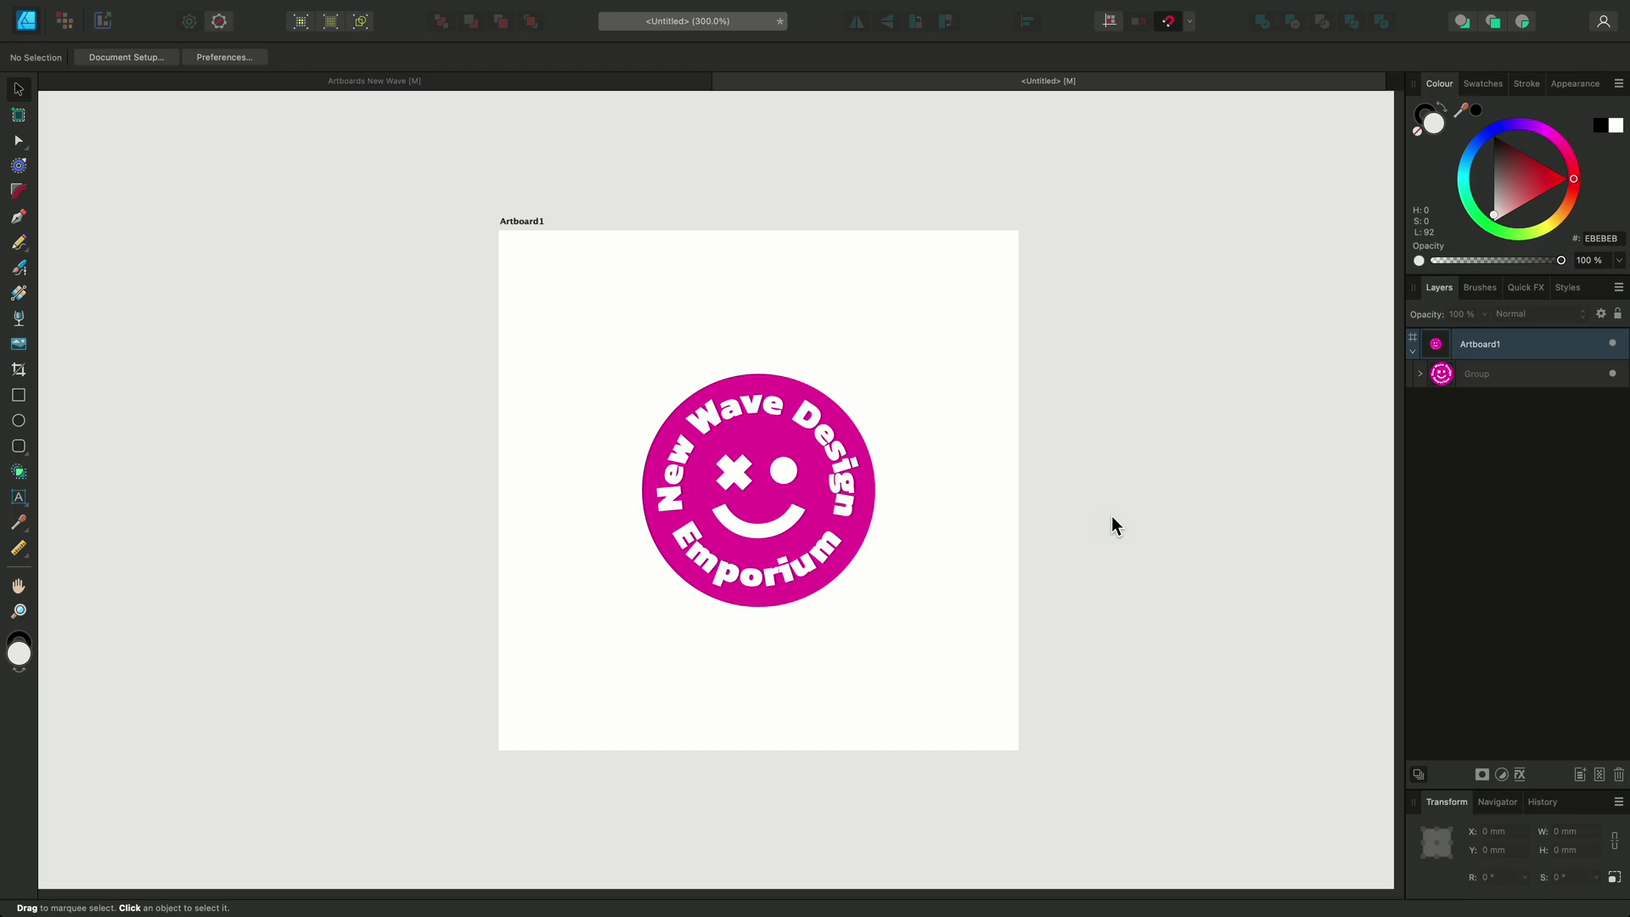
scroll(1112, 516, "right", 5)
scroll(936, 519, "right", 3)
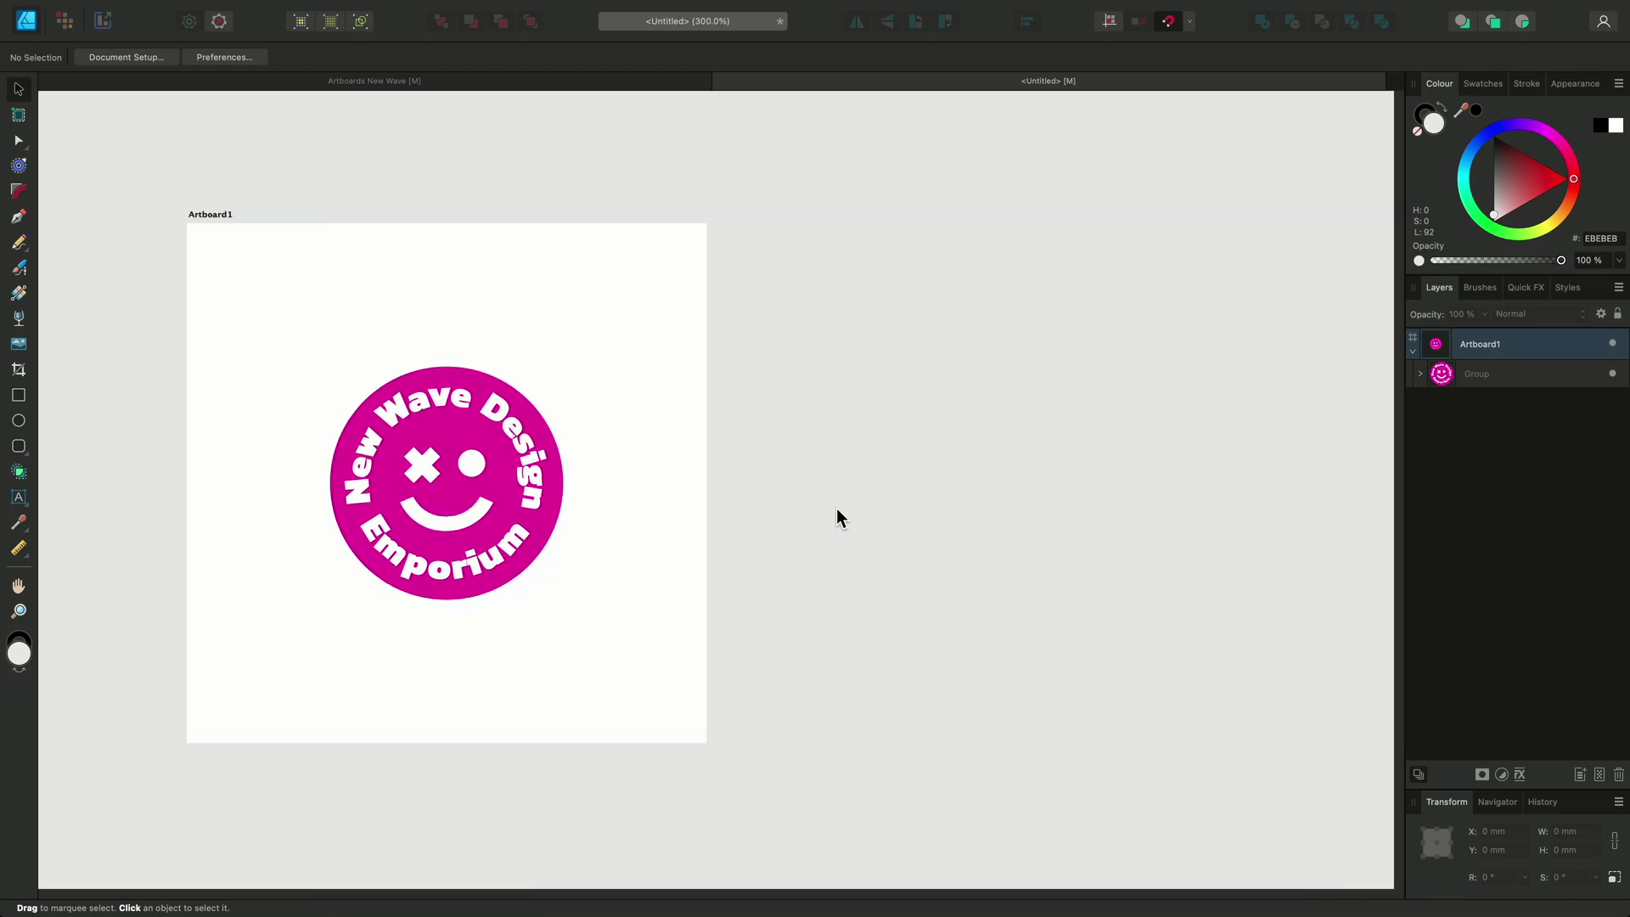
Duplicate the artboard twice to the right, giving three 170 mm badge artboards in a row.
left_click(220, 218)
left_click_drag(314, 320, 908, 320)
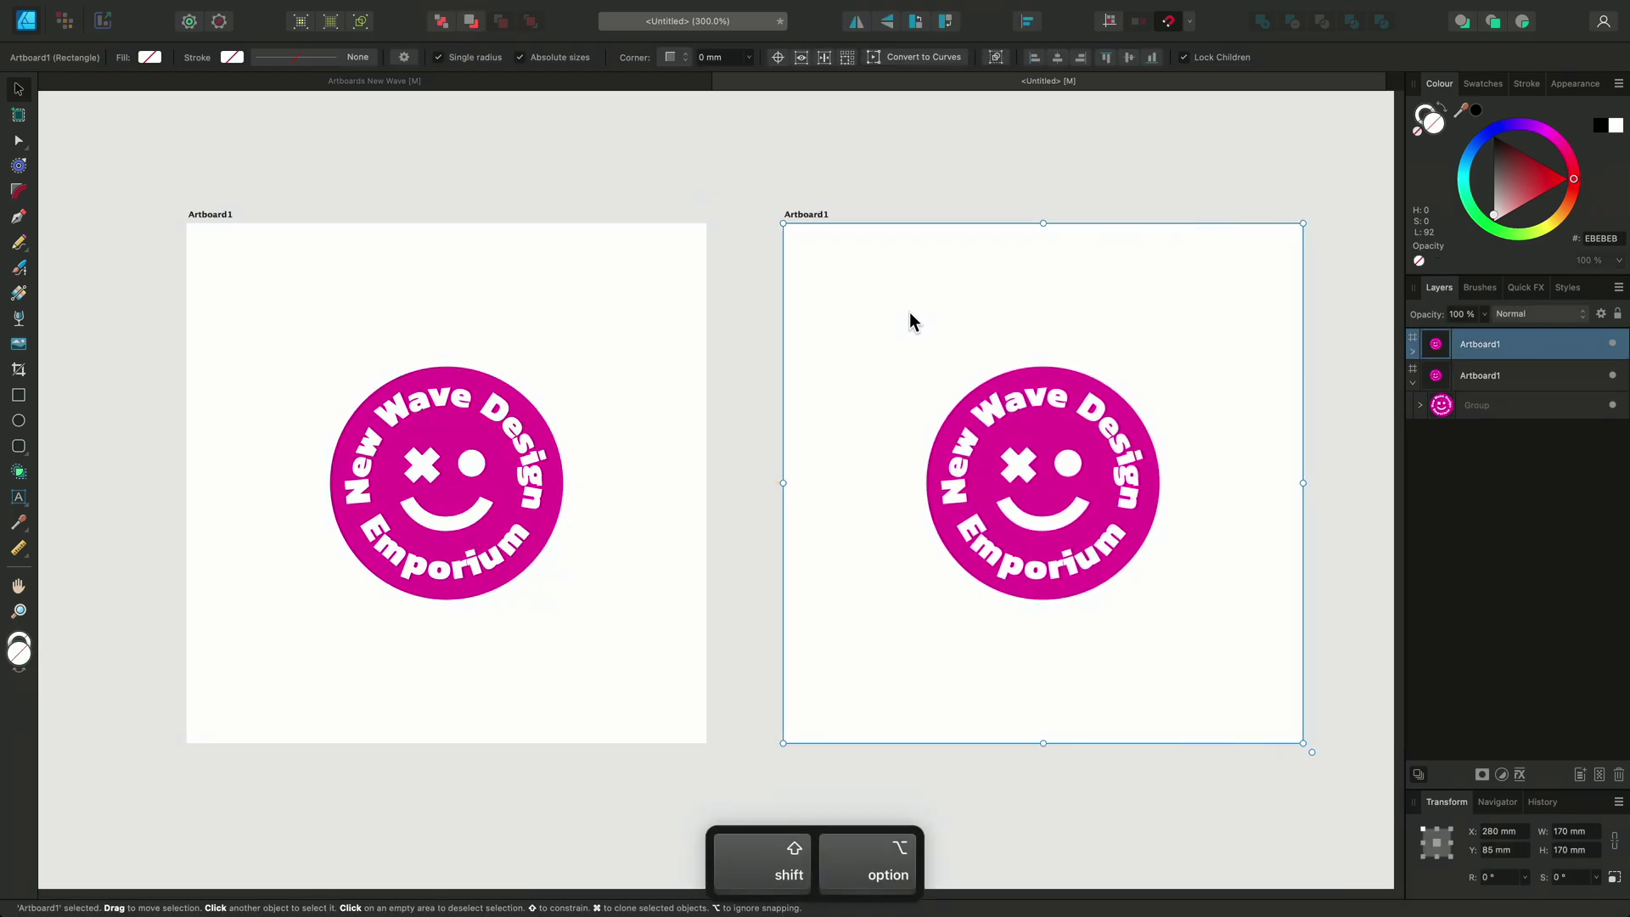
key("super+minus")
scroll(793, 375, "right", 5)
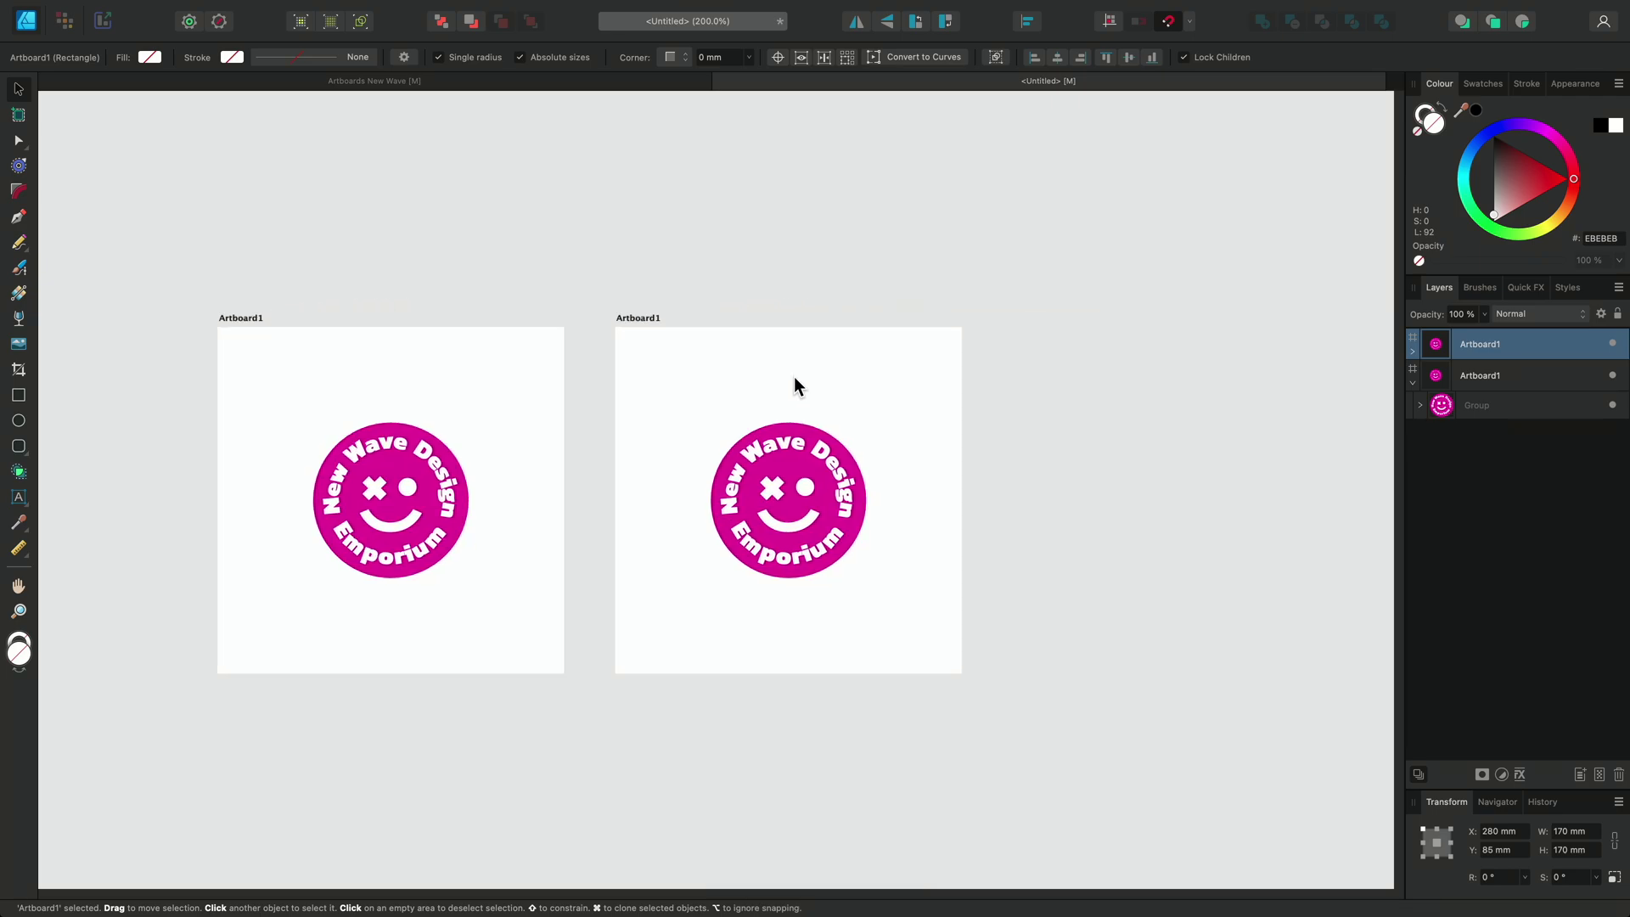
left_click_drag(633, 393, 1034, 391)
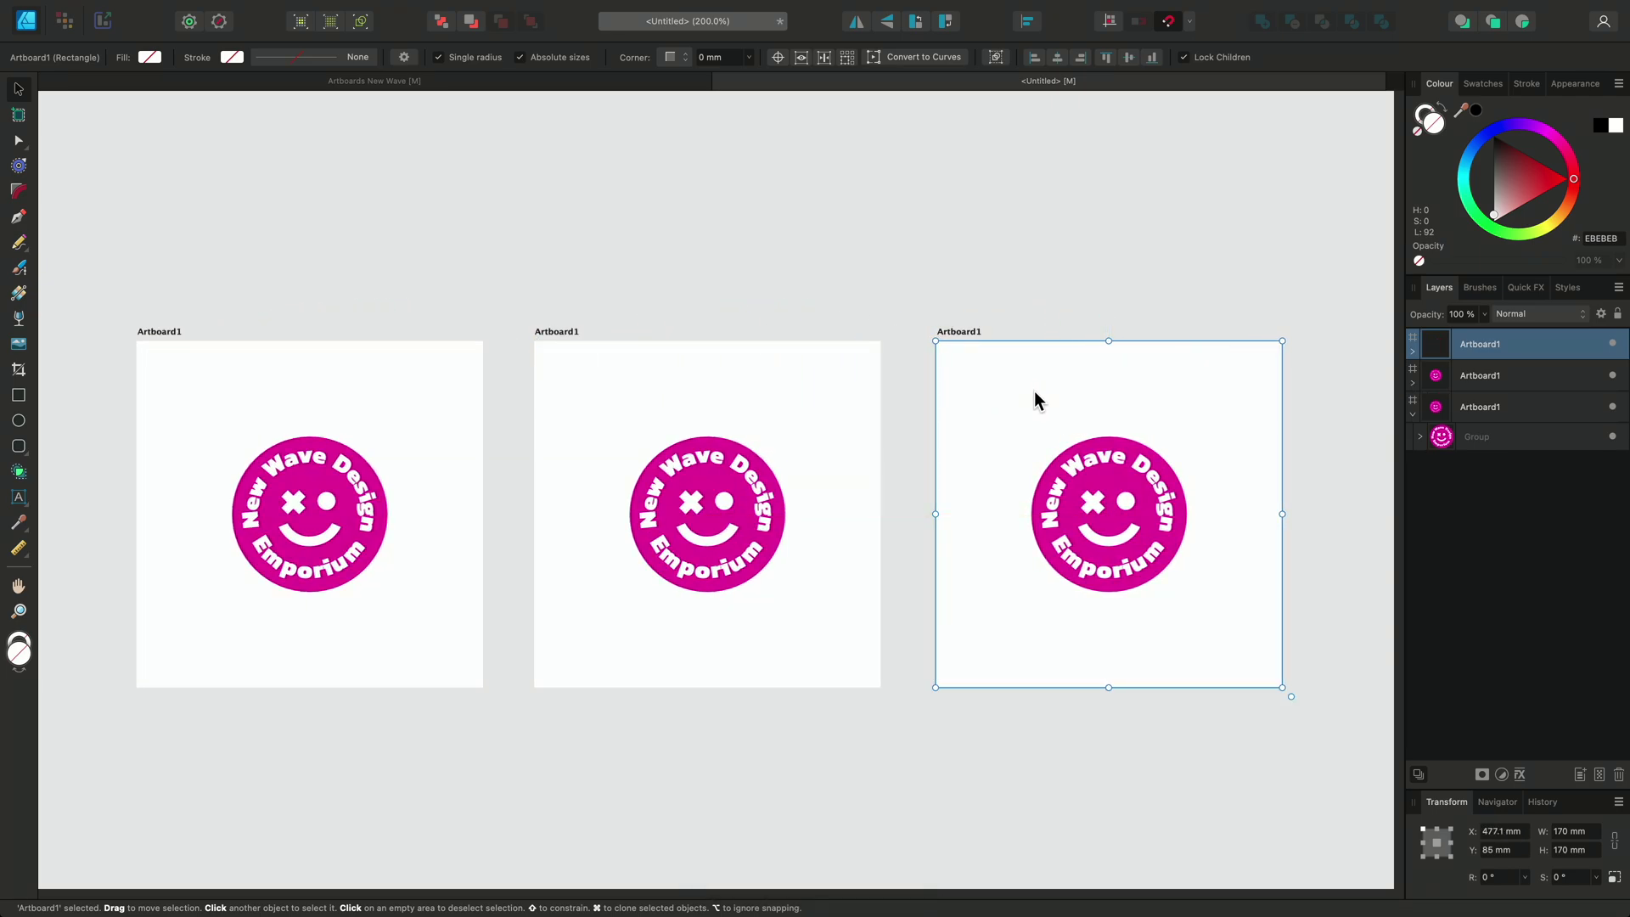
left_click(669, 302)
scroll(674, 310, "down", 2)
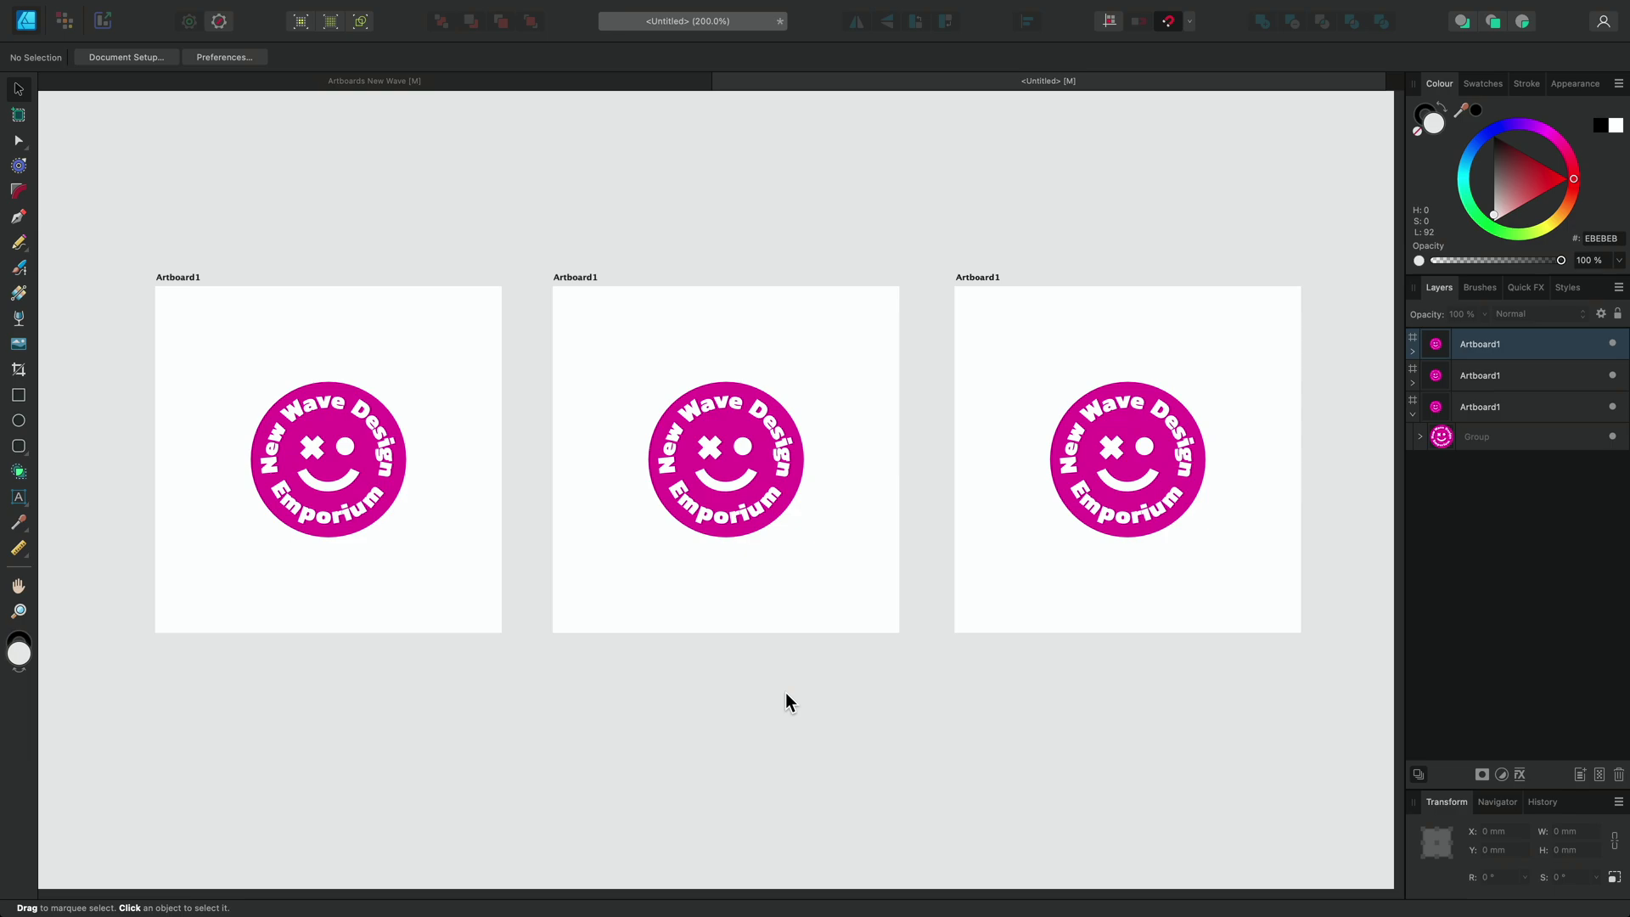
Fill the middle logo's circle with cyan from the Swatches panel.
left_click(726, 420, "ctrl+super")
mouse_move(750, 434)
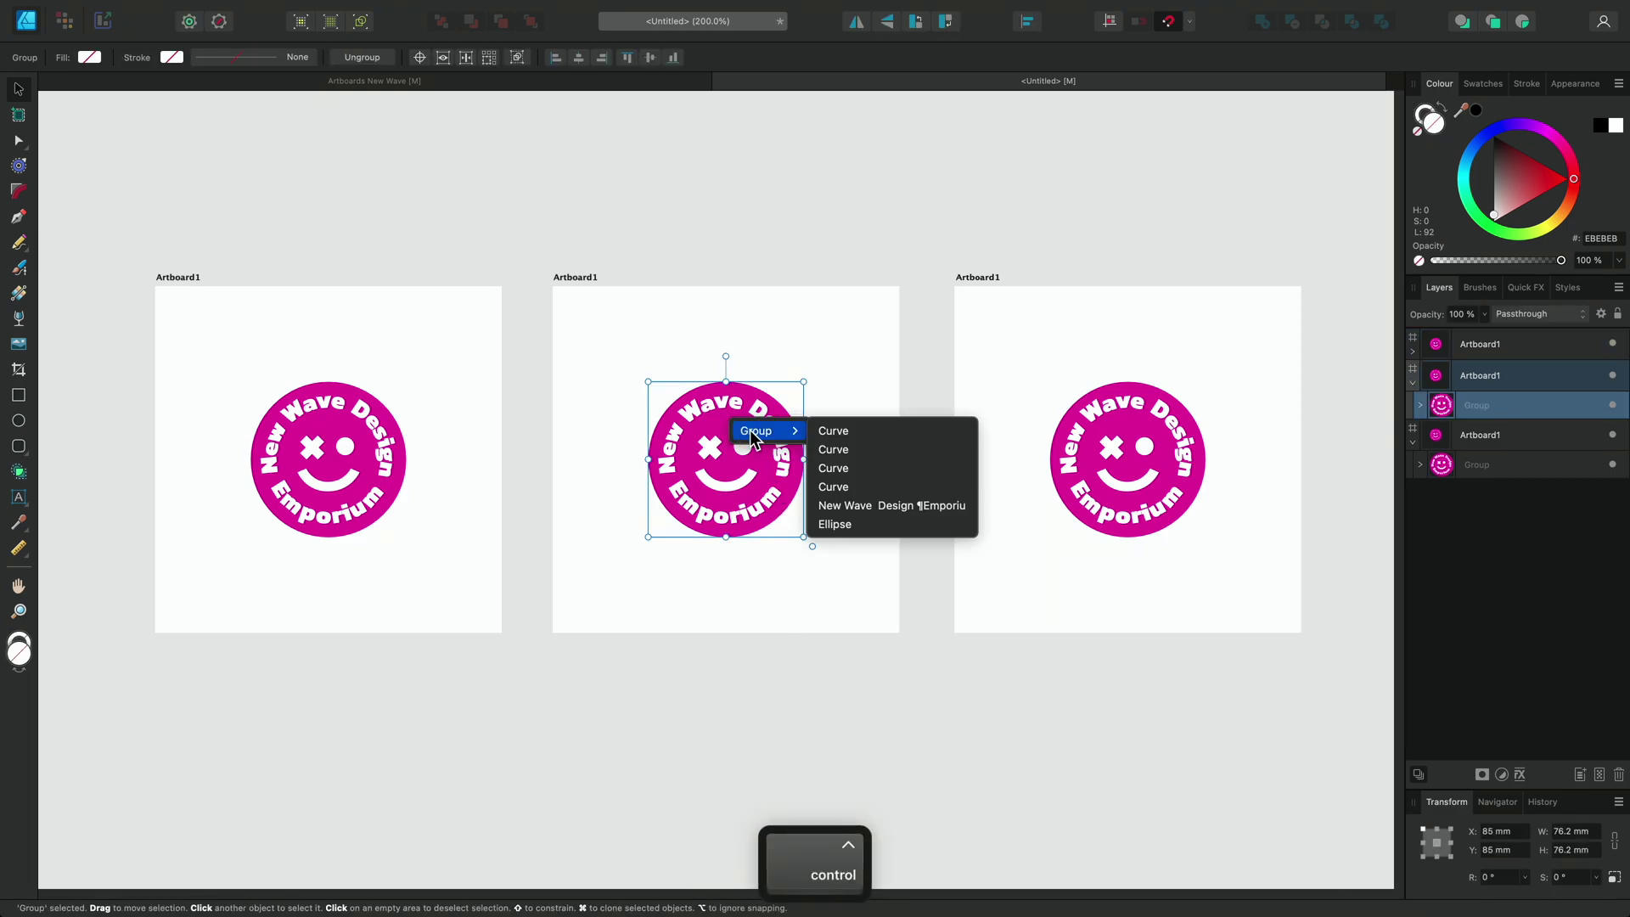
left_click(864, 523)
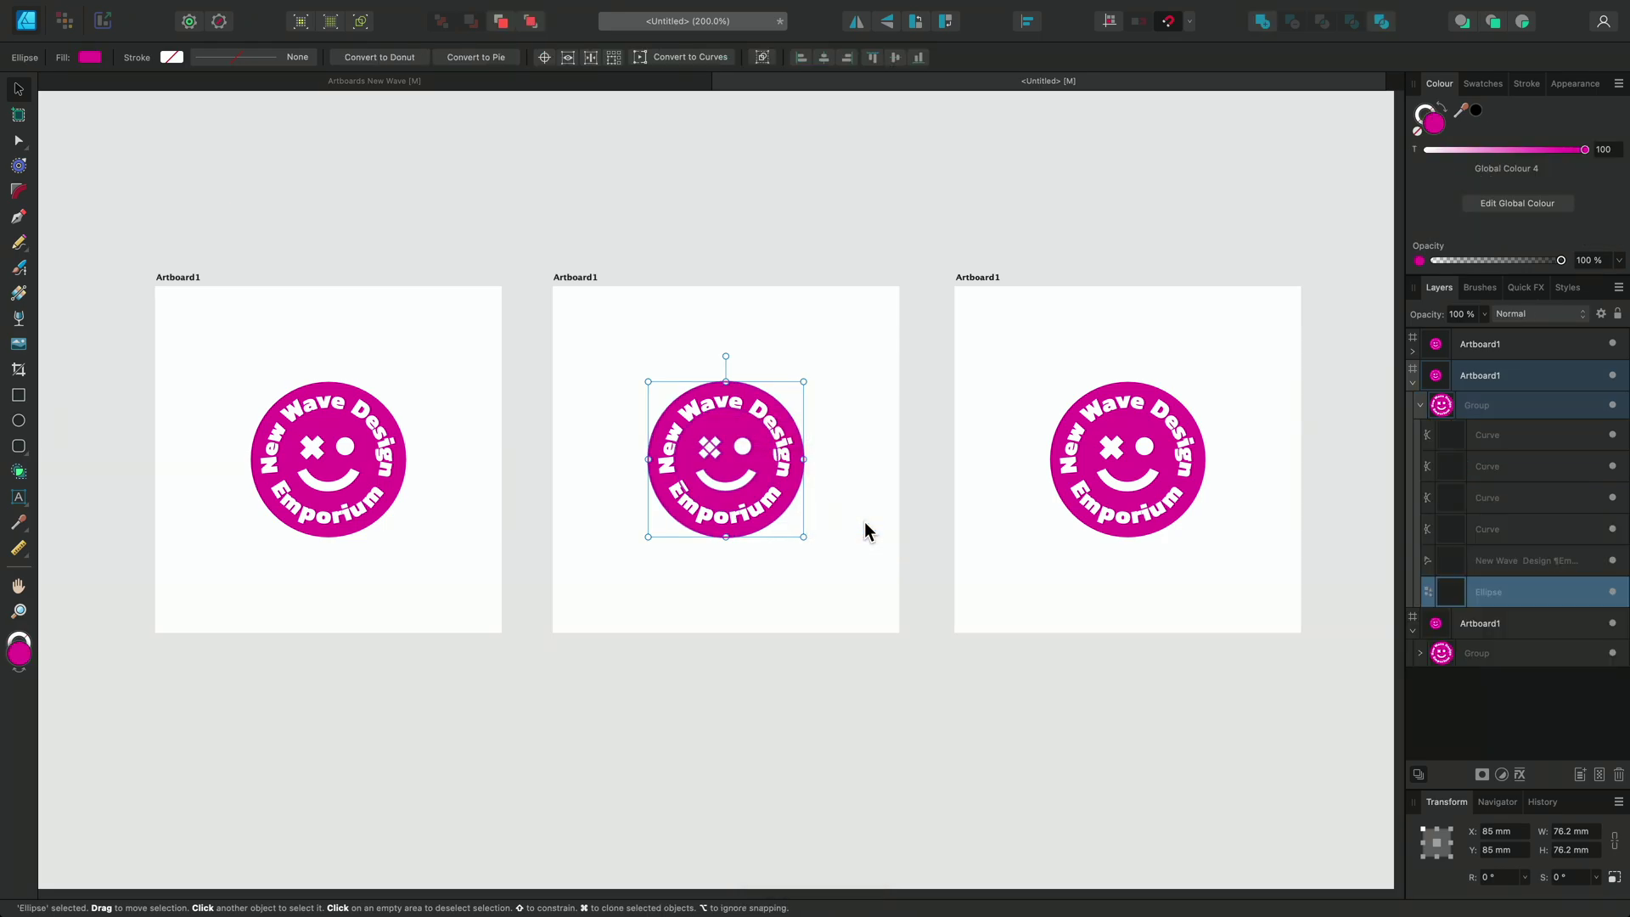
left_click(1481, 84)
left_click(1519, 199)
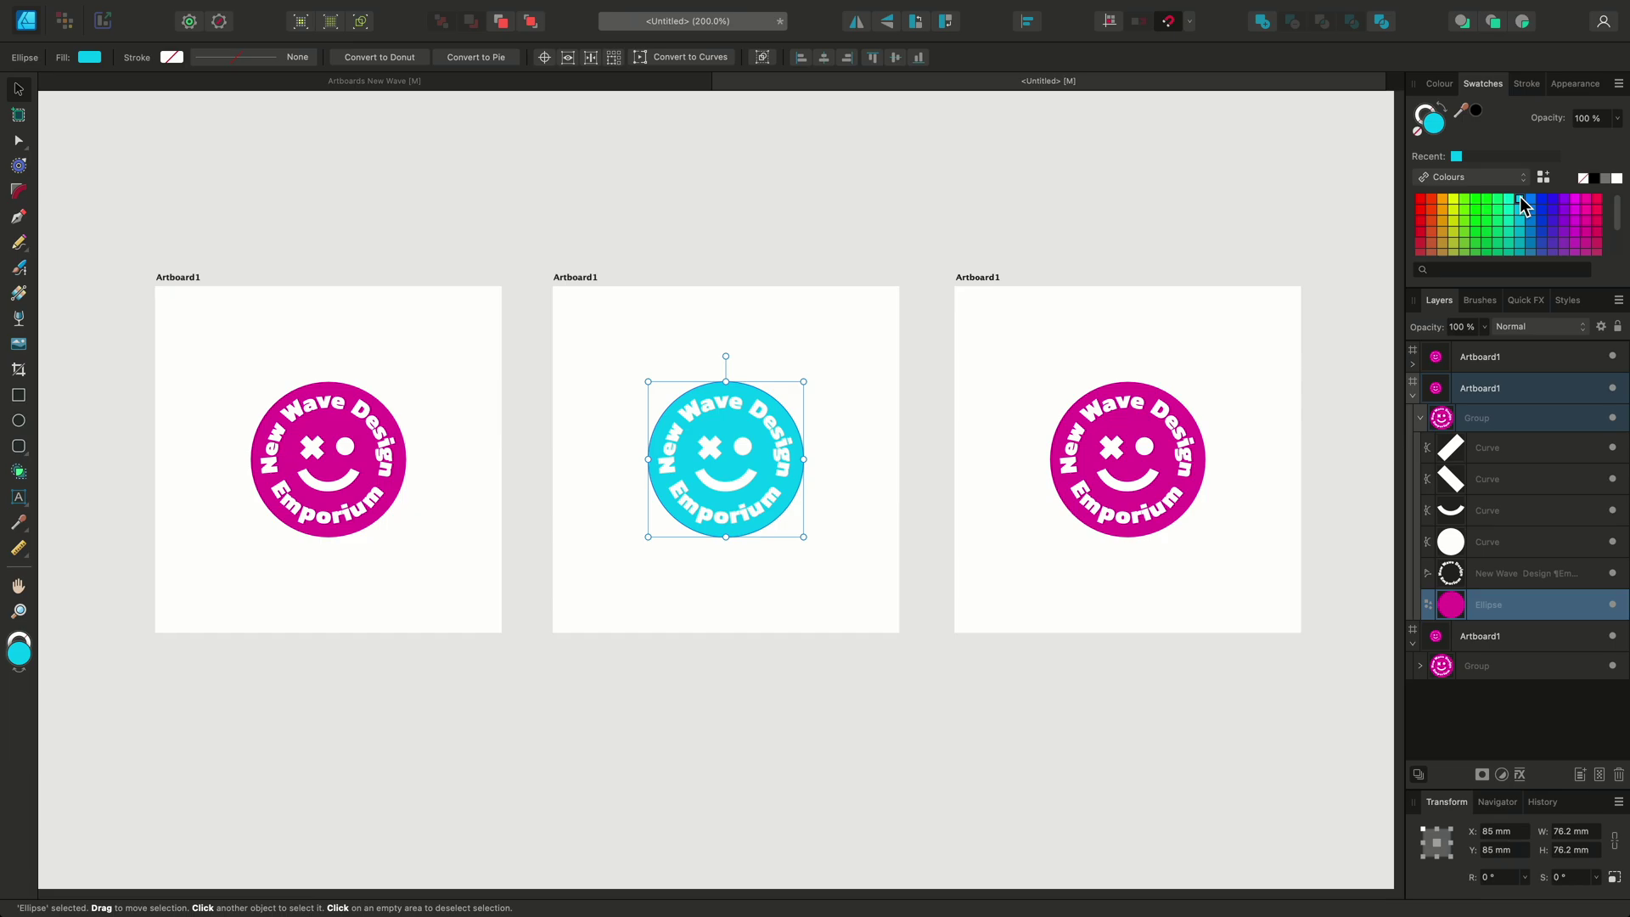
Fill the right-hand logo's circle with orange.
left_click(1127, 421, "ctrl+super")
mouse_move(1158, 432)
left_click(1253, 525)
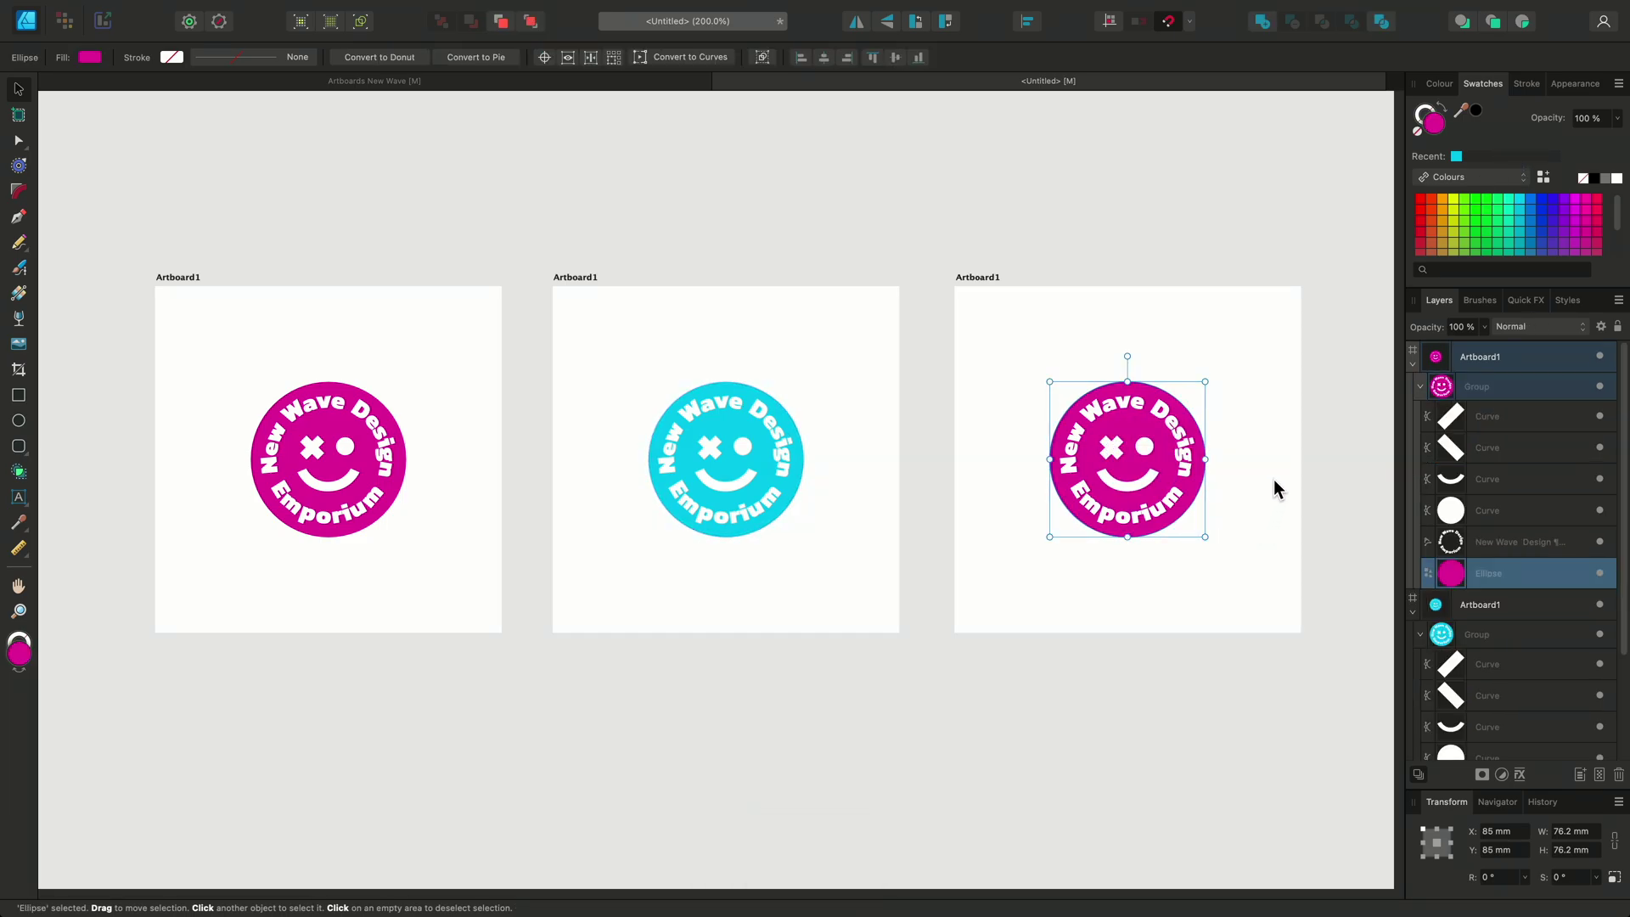
left_click(1440, 199)
left_click(1265, 333)
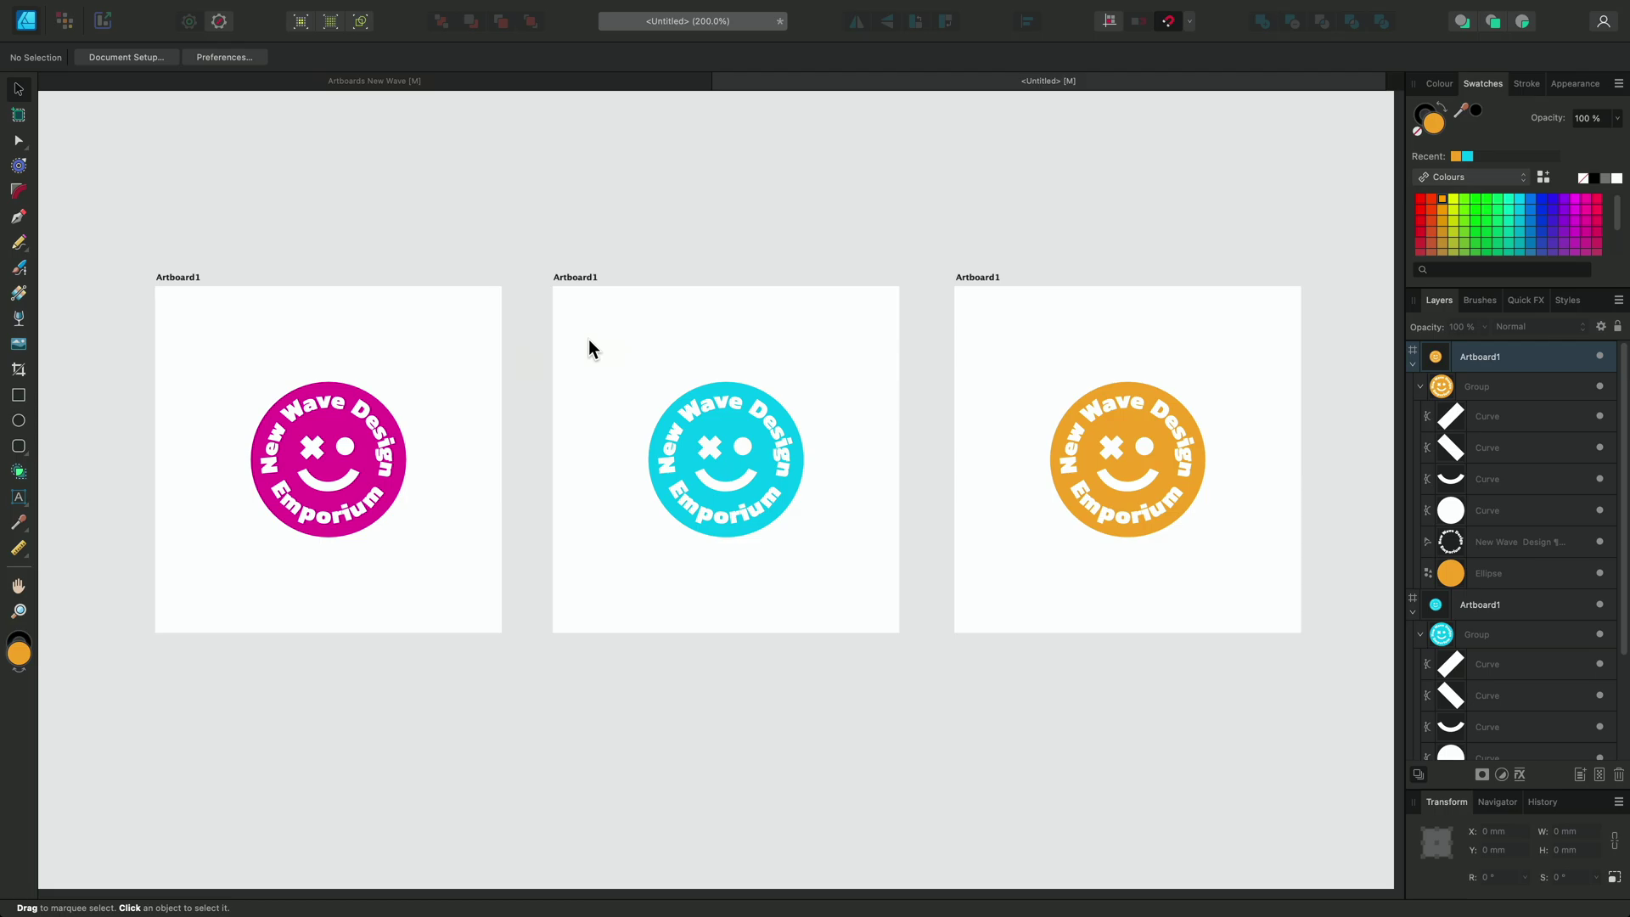
left_click(330, 433)
left_click_drag(329, 433, 639, 435)
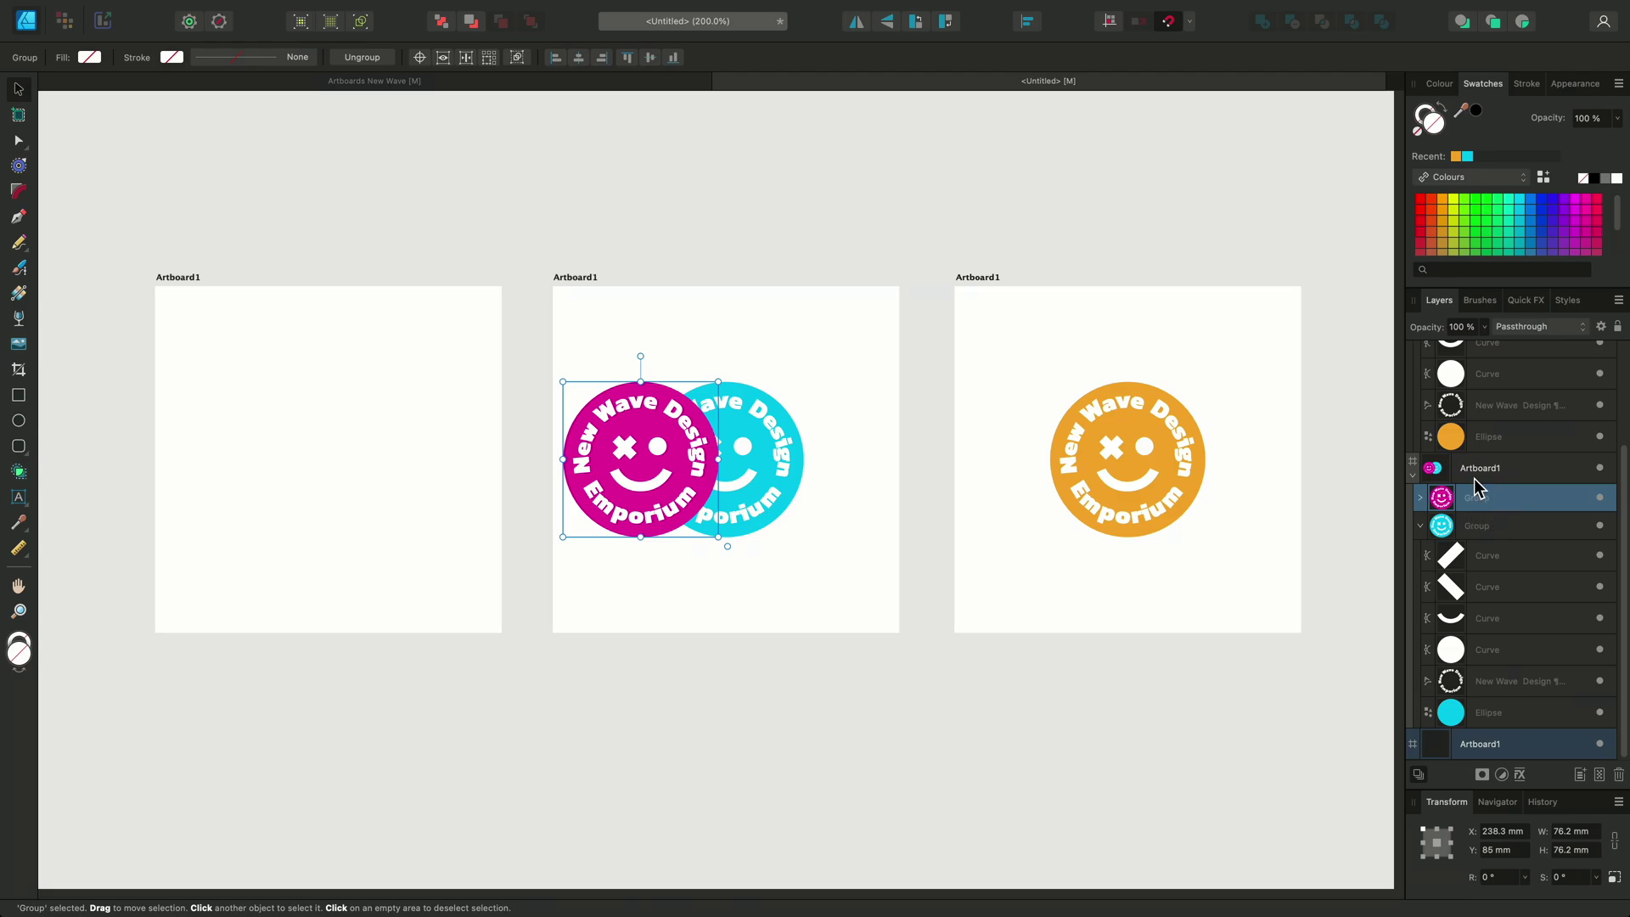
key("super+z")
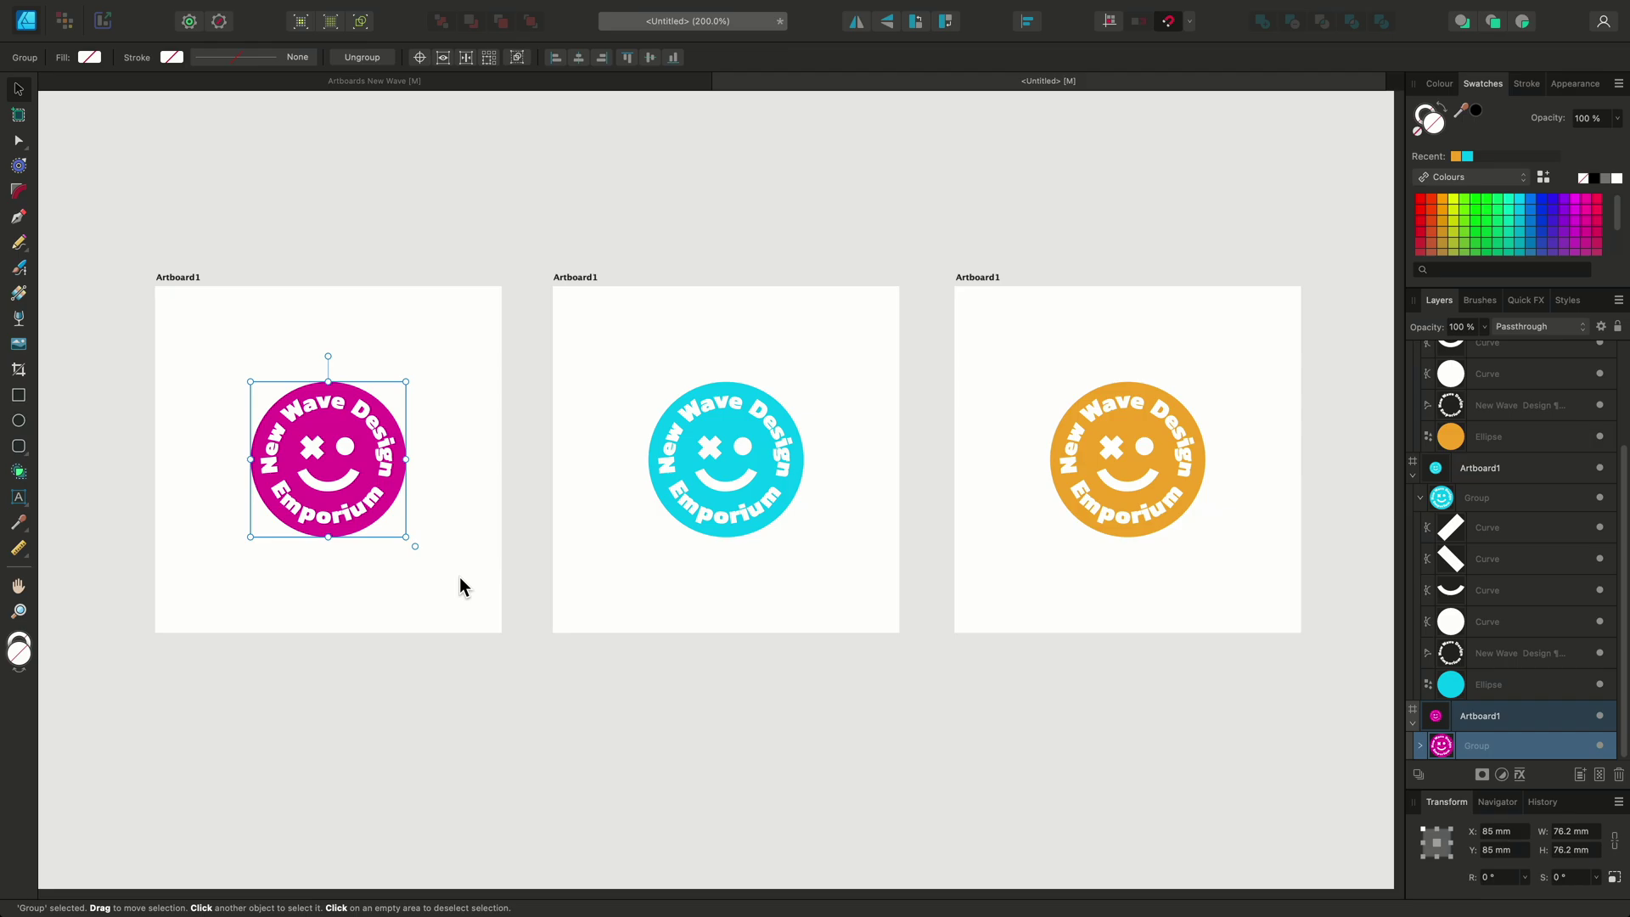
left_click_drag(325, 458, 640, 455)
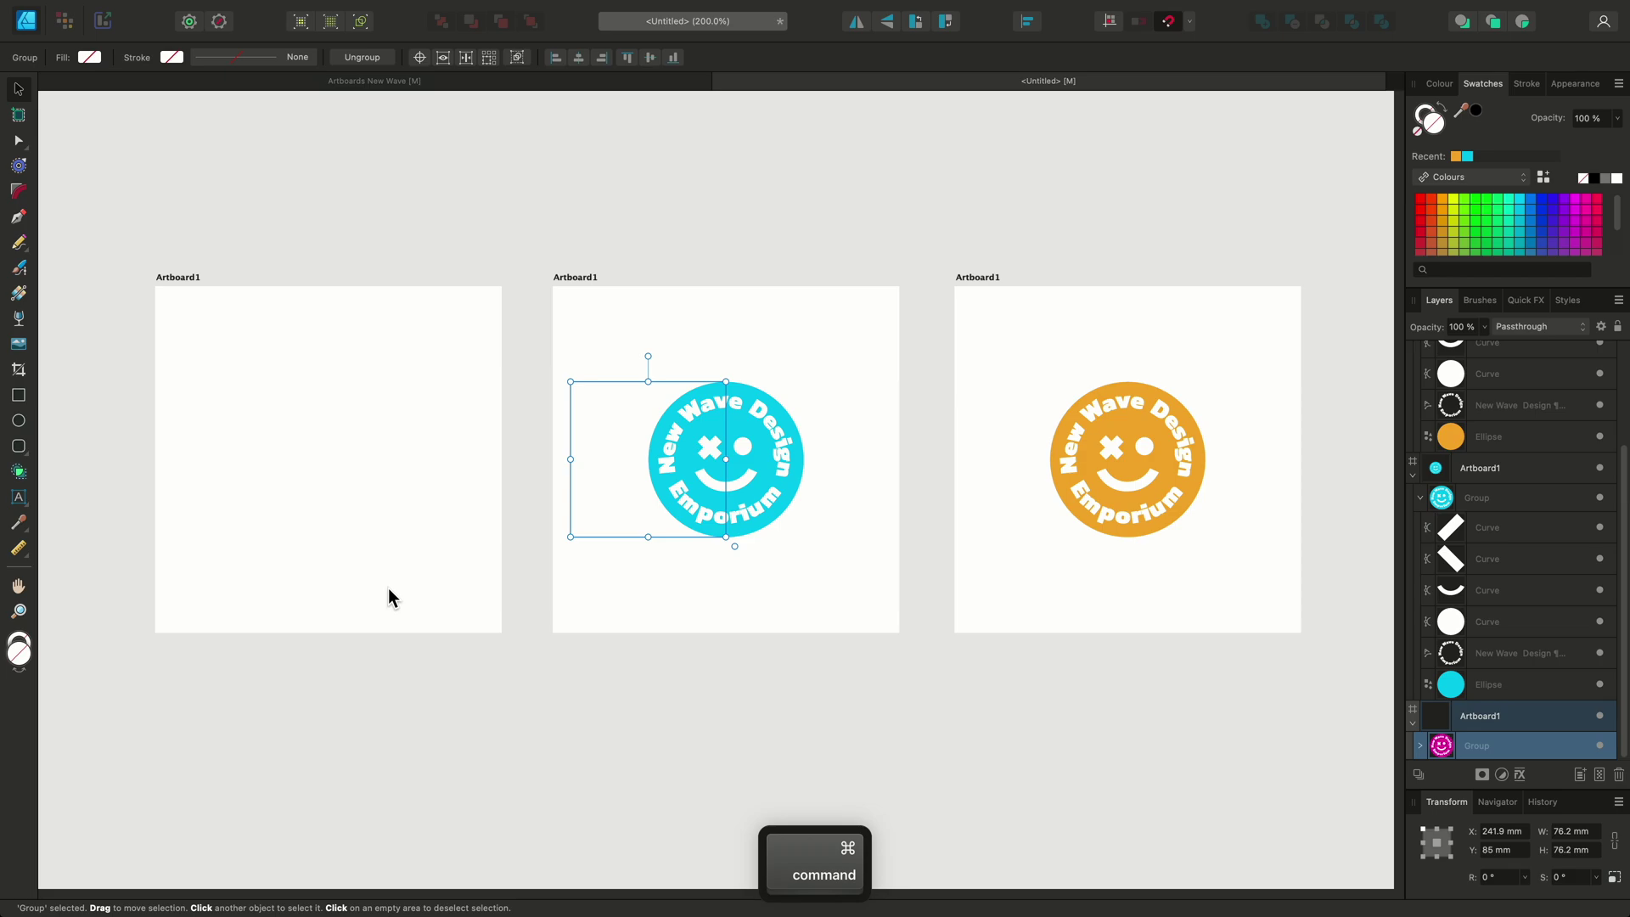
key("super+z")
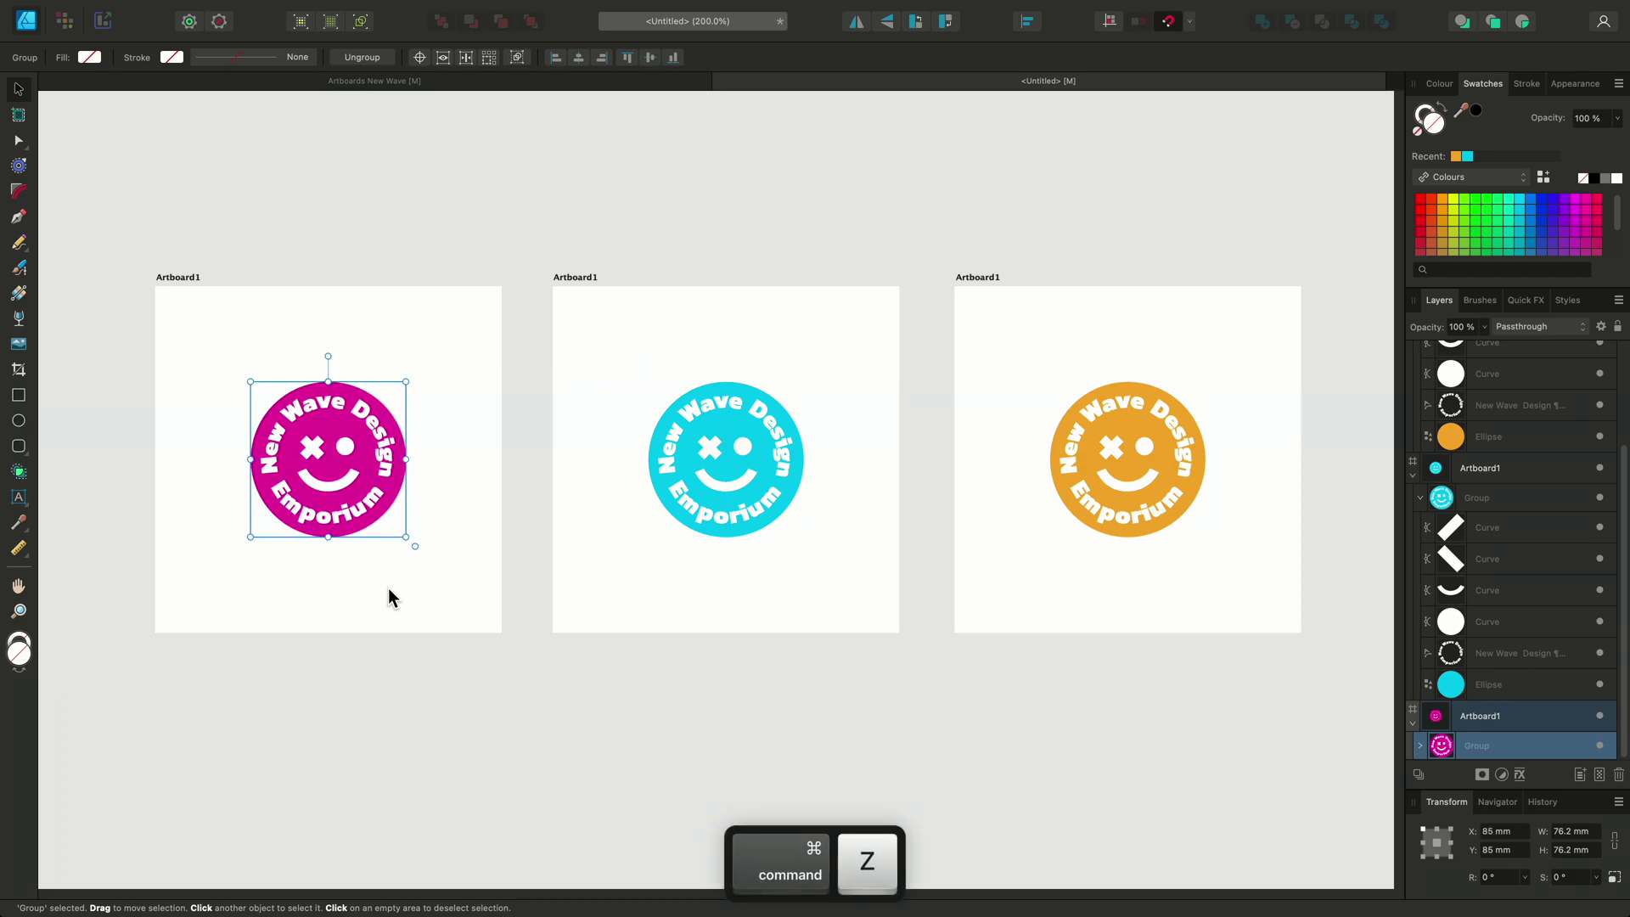
left_click(389, 587)
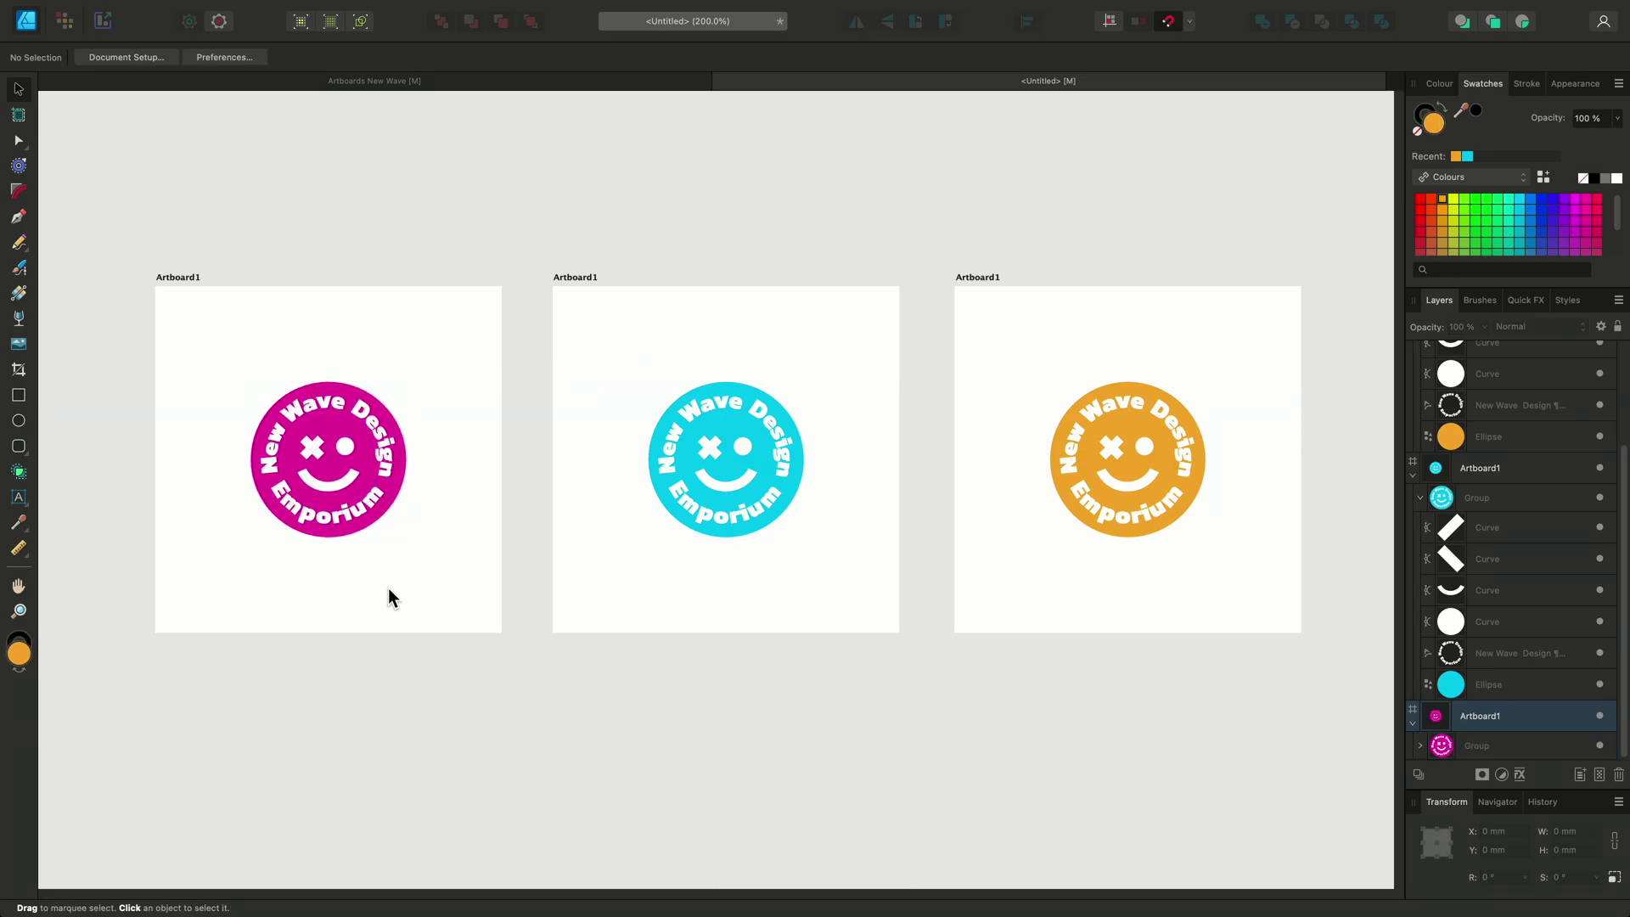
In the Artboards New Wave document, rename Artboard 12 to 'iPhone Mockup'.
left_click(467, 81)
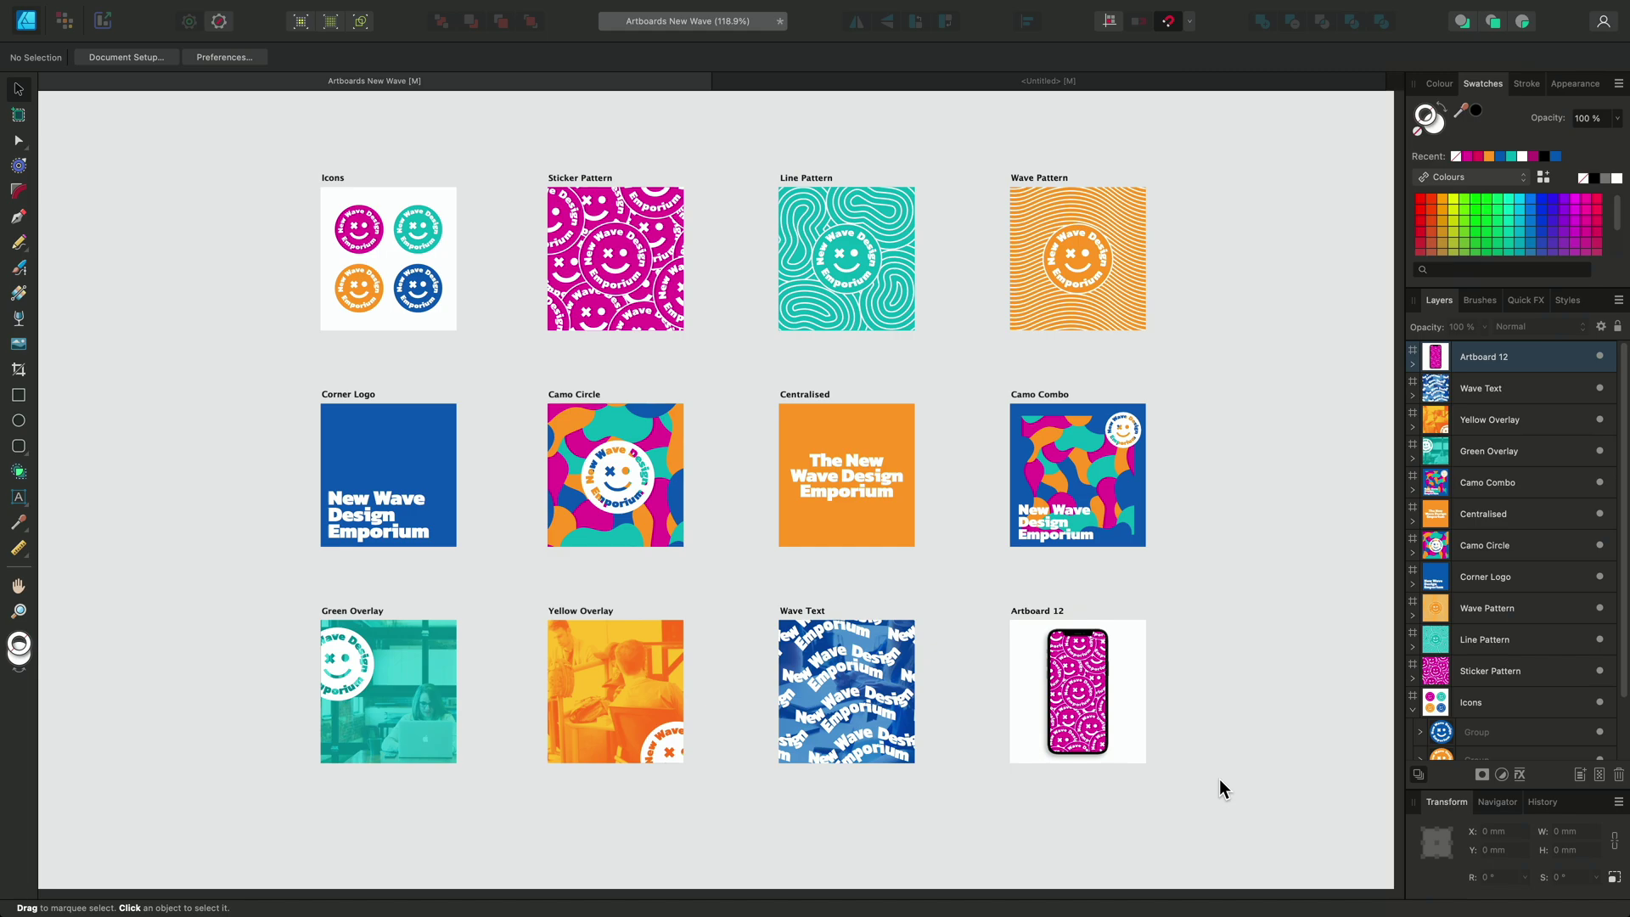
left_click(1036, 609)
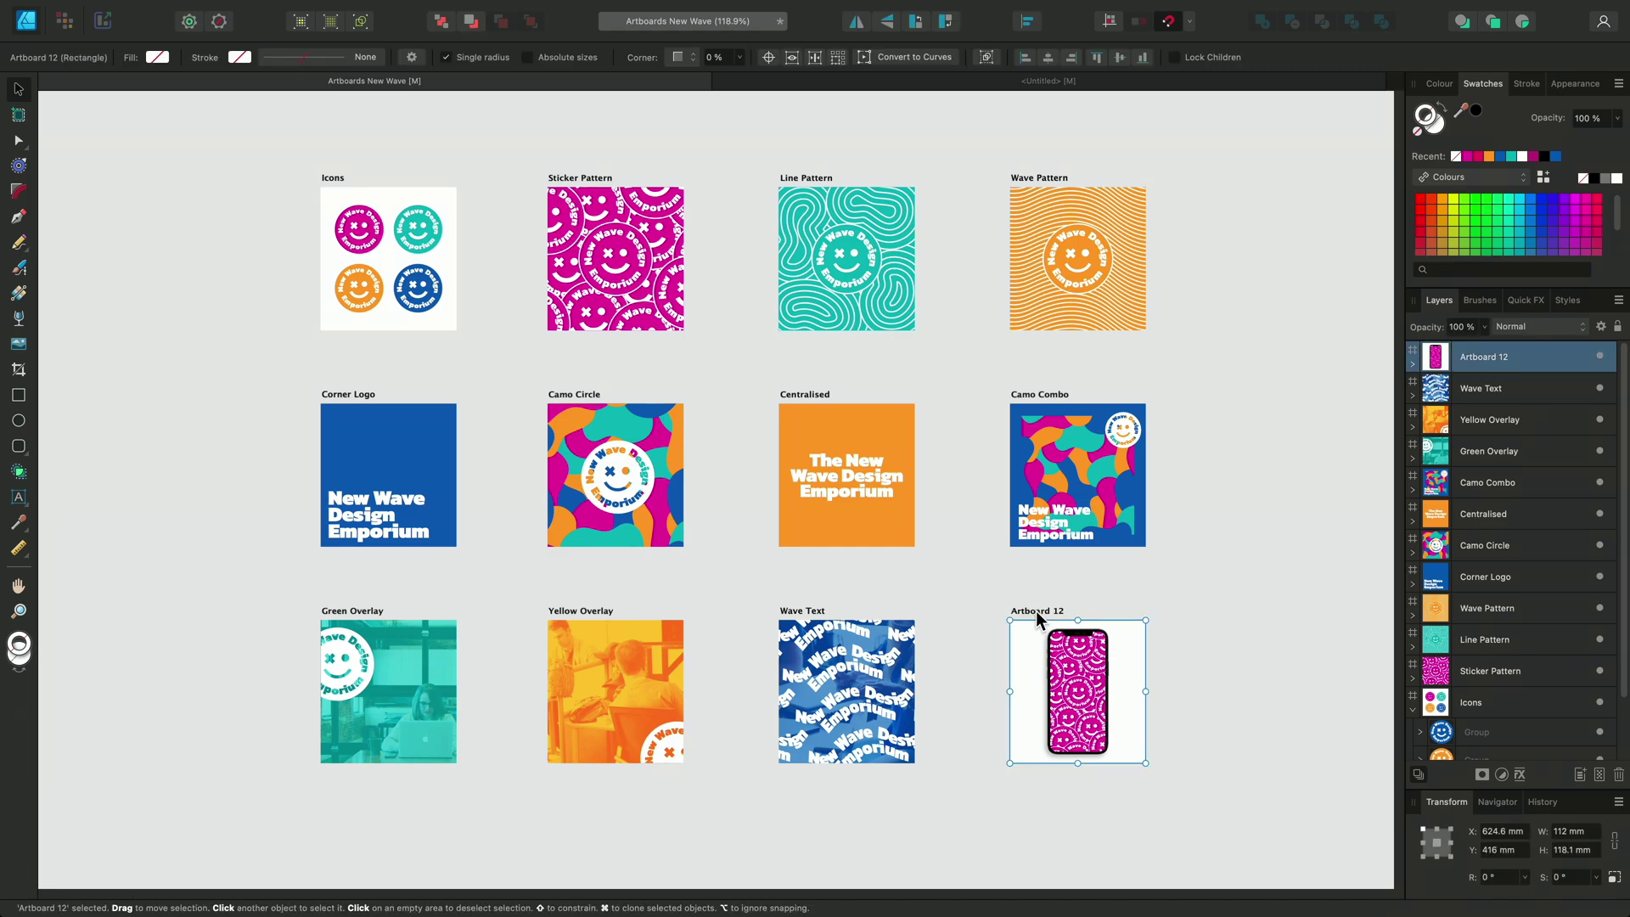
double_click(1485, 357)
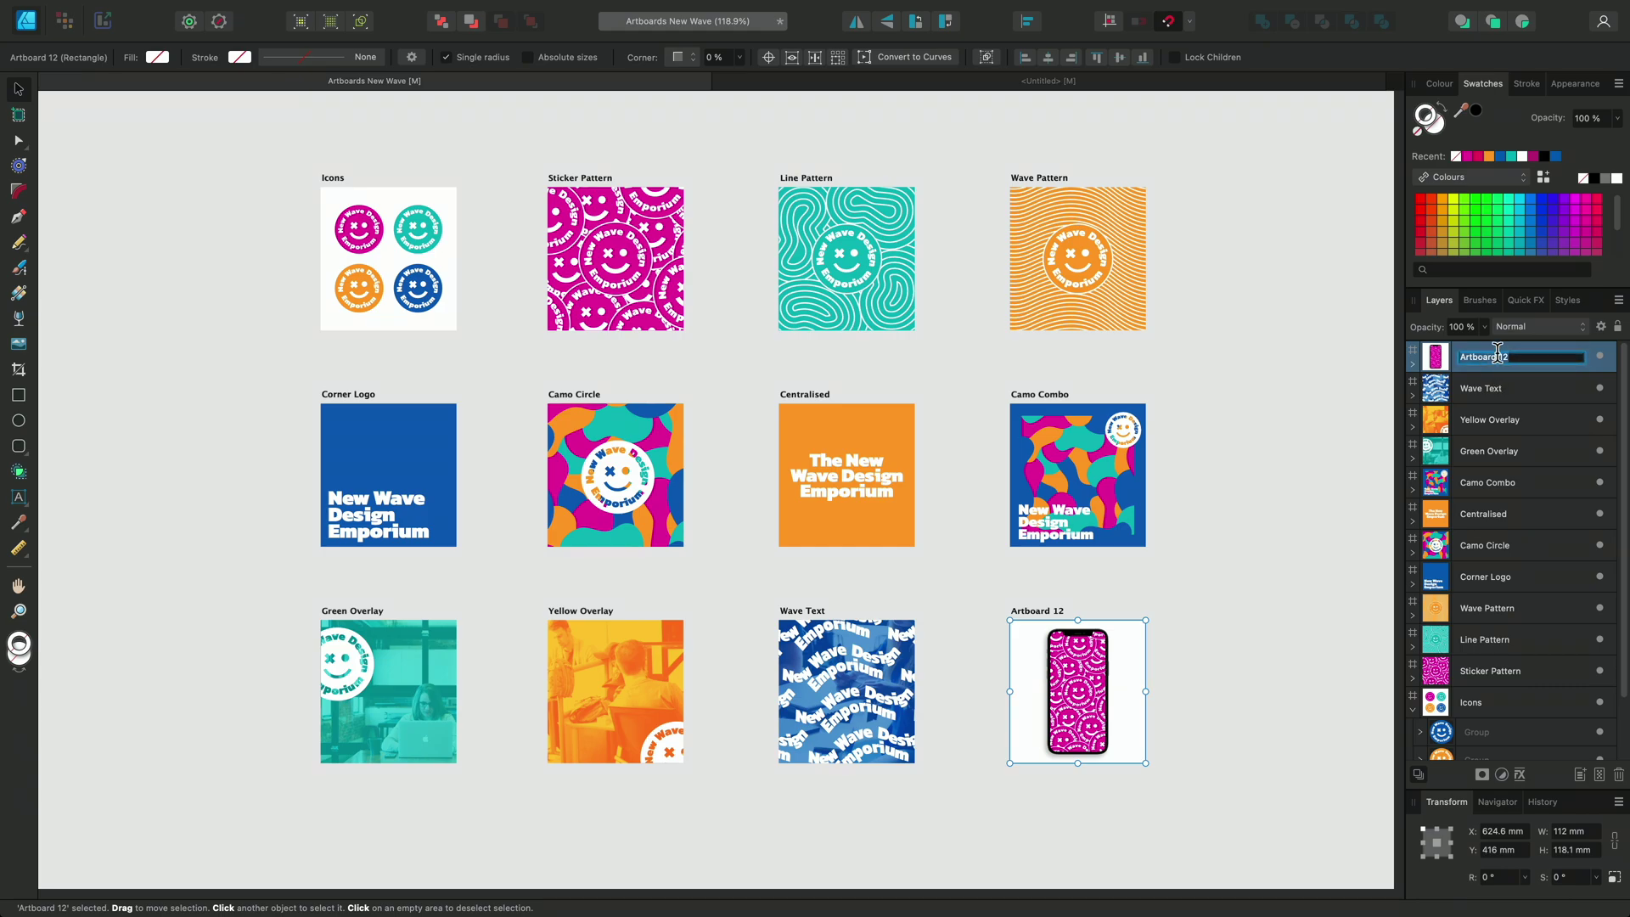
type("iPhon")
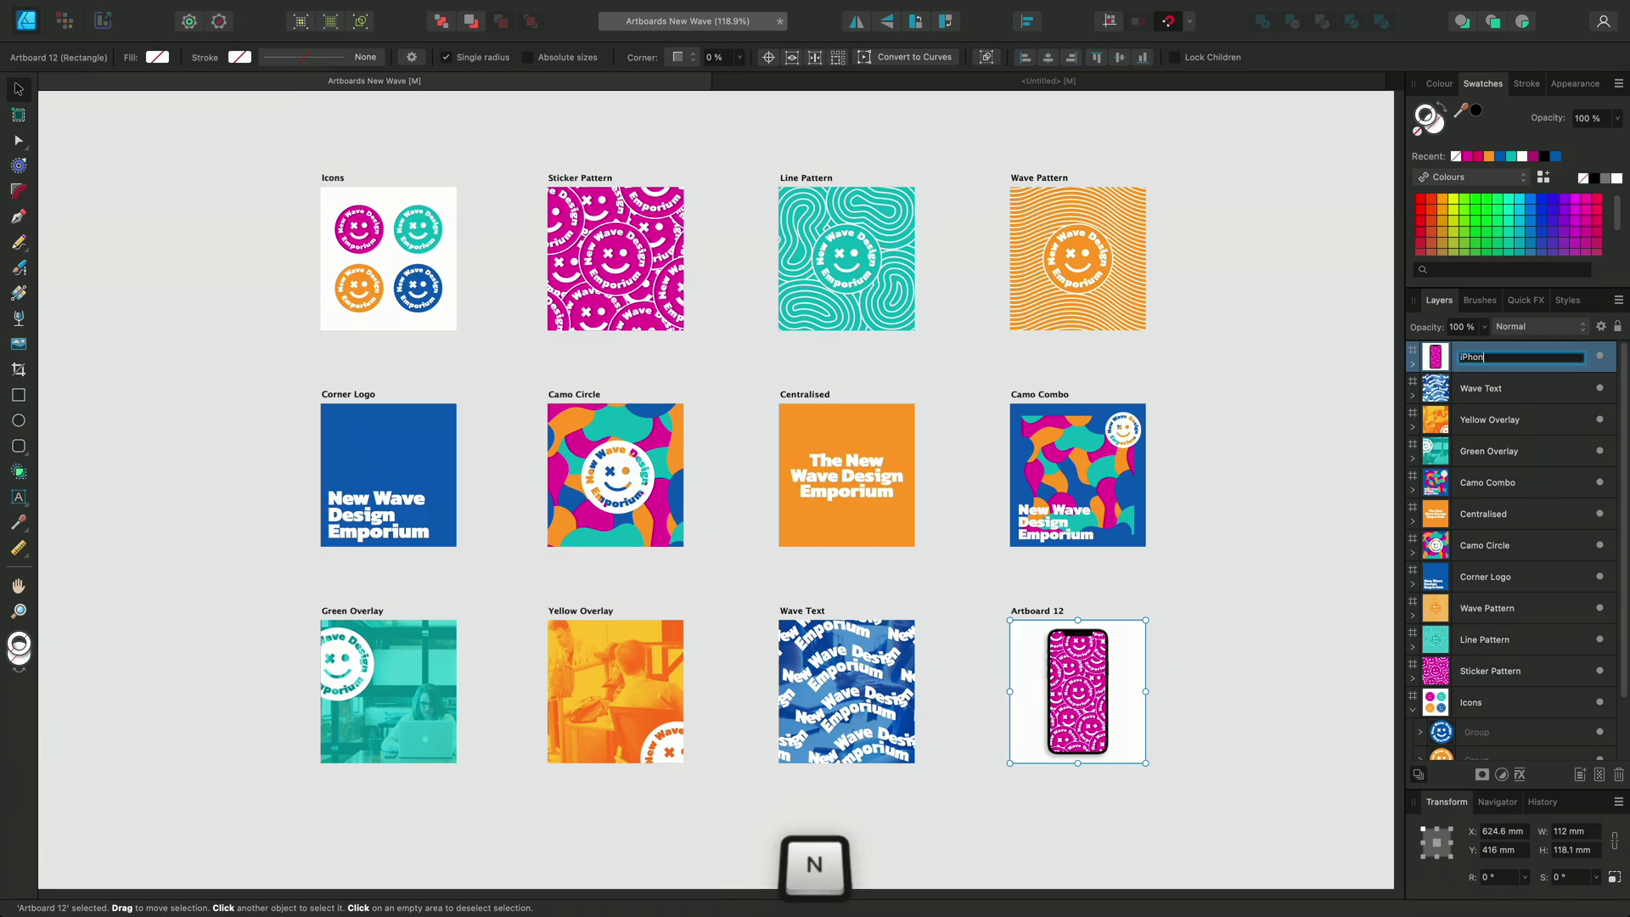
type("e Mockup")
key("Return")
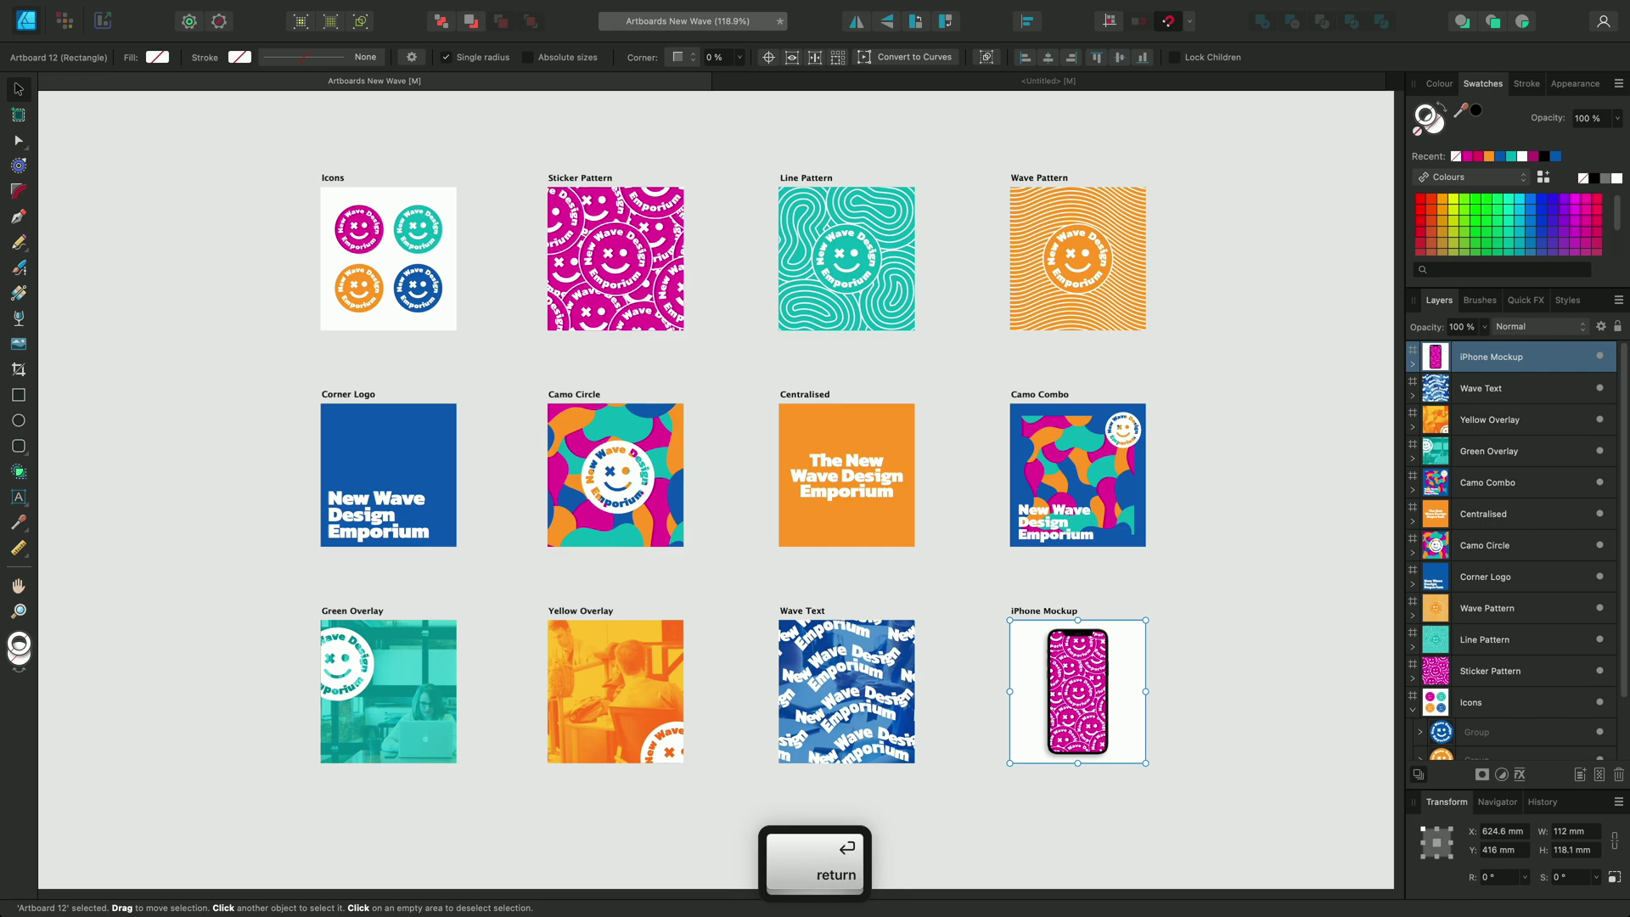
Select all twelve artboards and scale them together to 689.5 × 481.3 mm.
left_click(1247, 676)
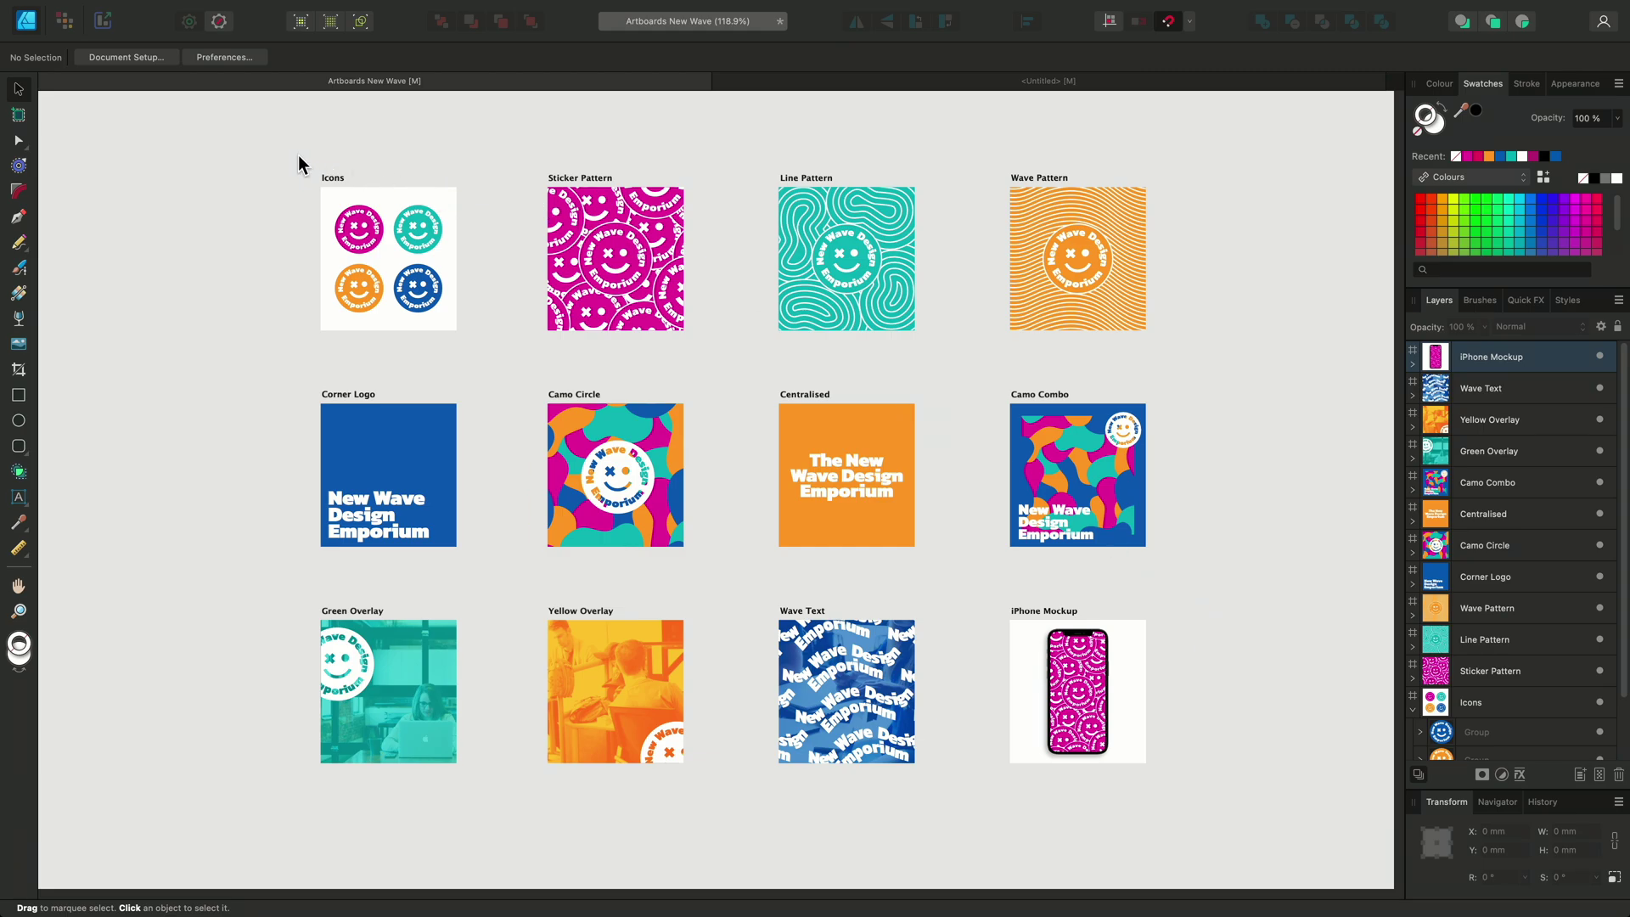
left_click_drag(298, 156, 1181, 819)
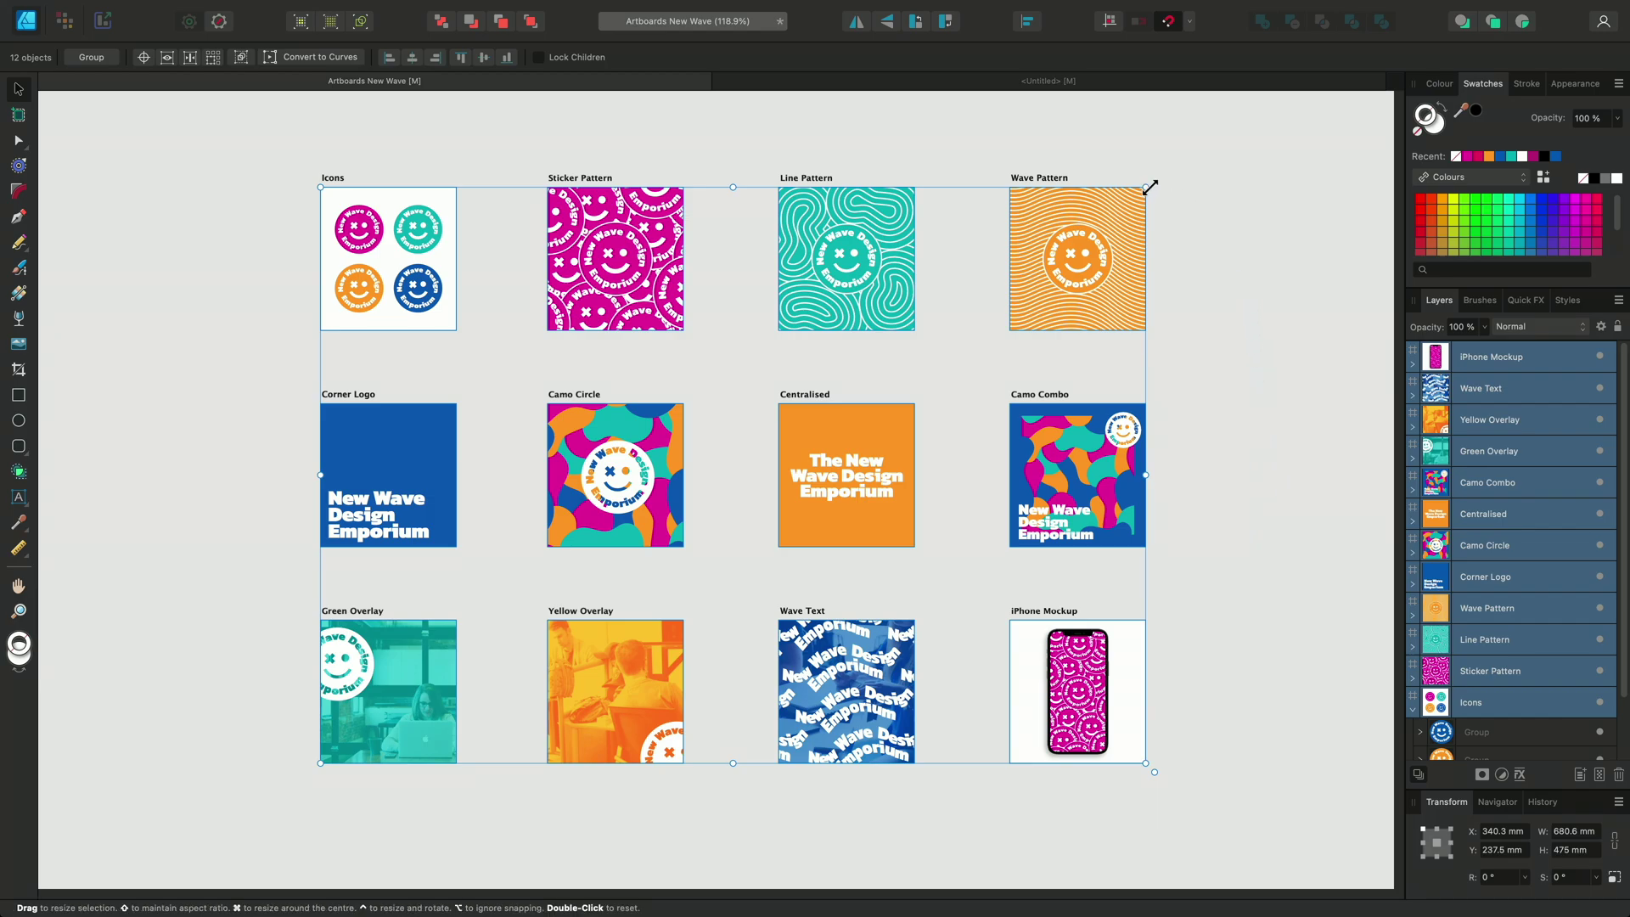
left_click_drag(1150, 186, 1112, 247)
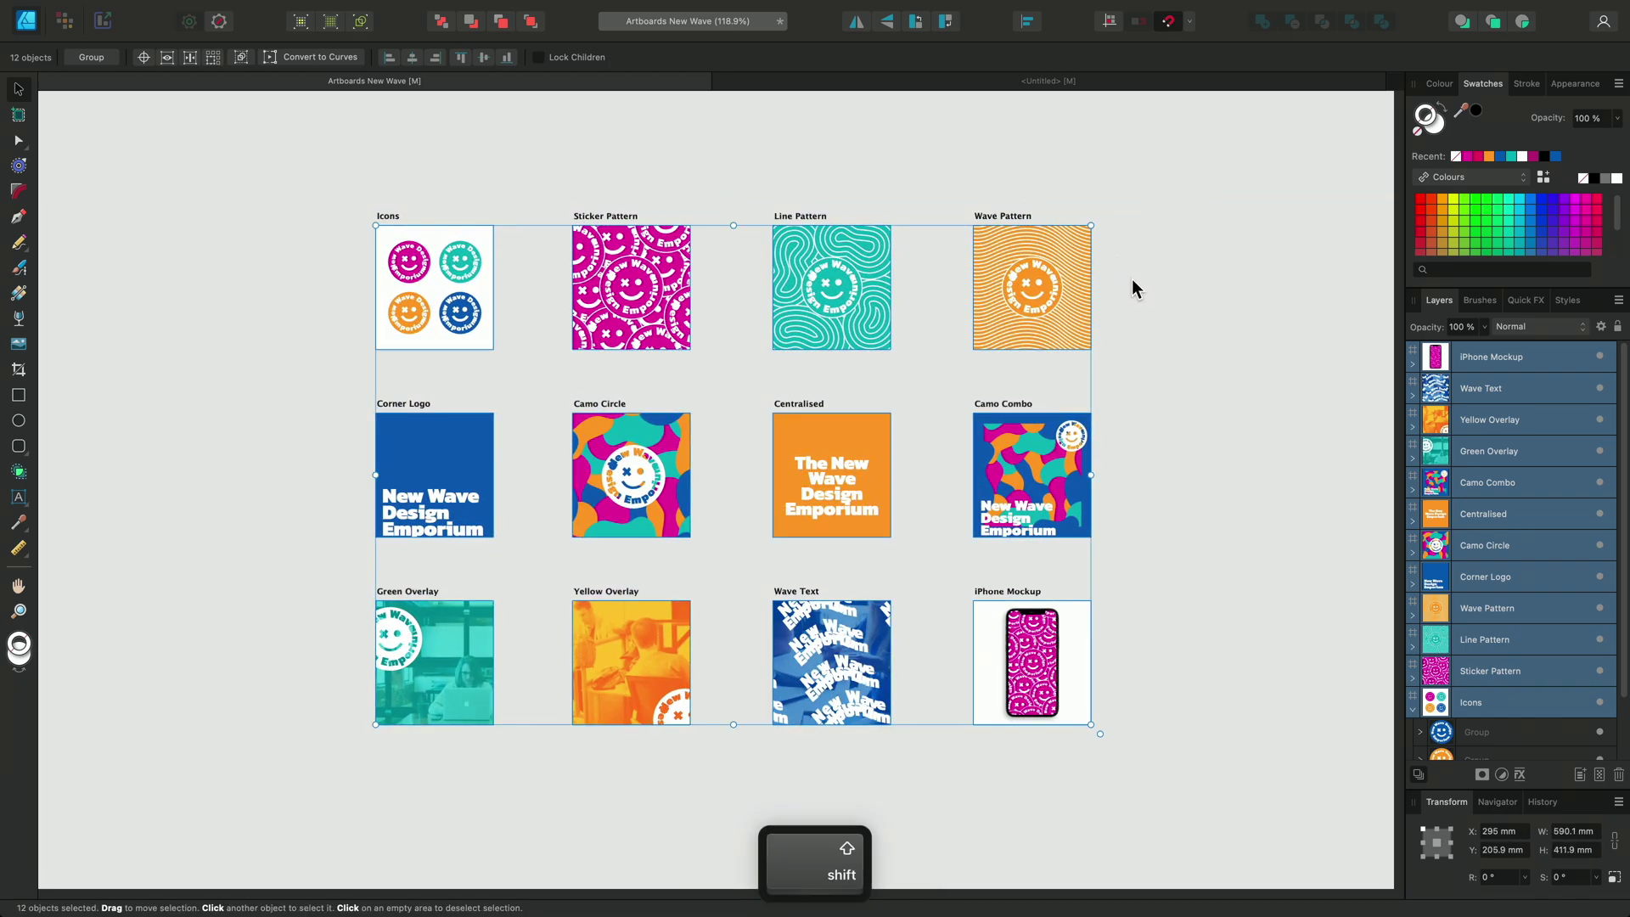
key("super+z")
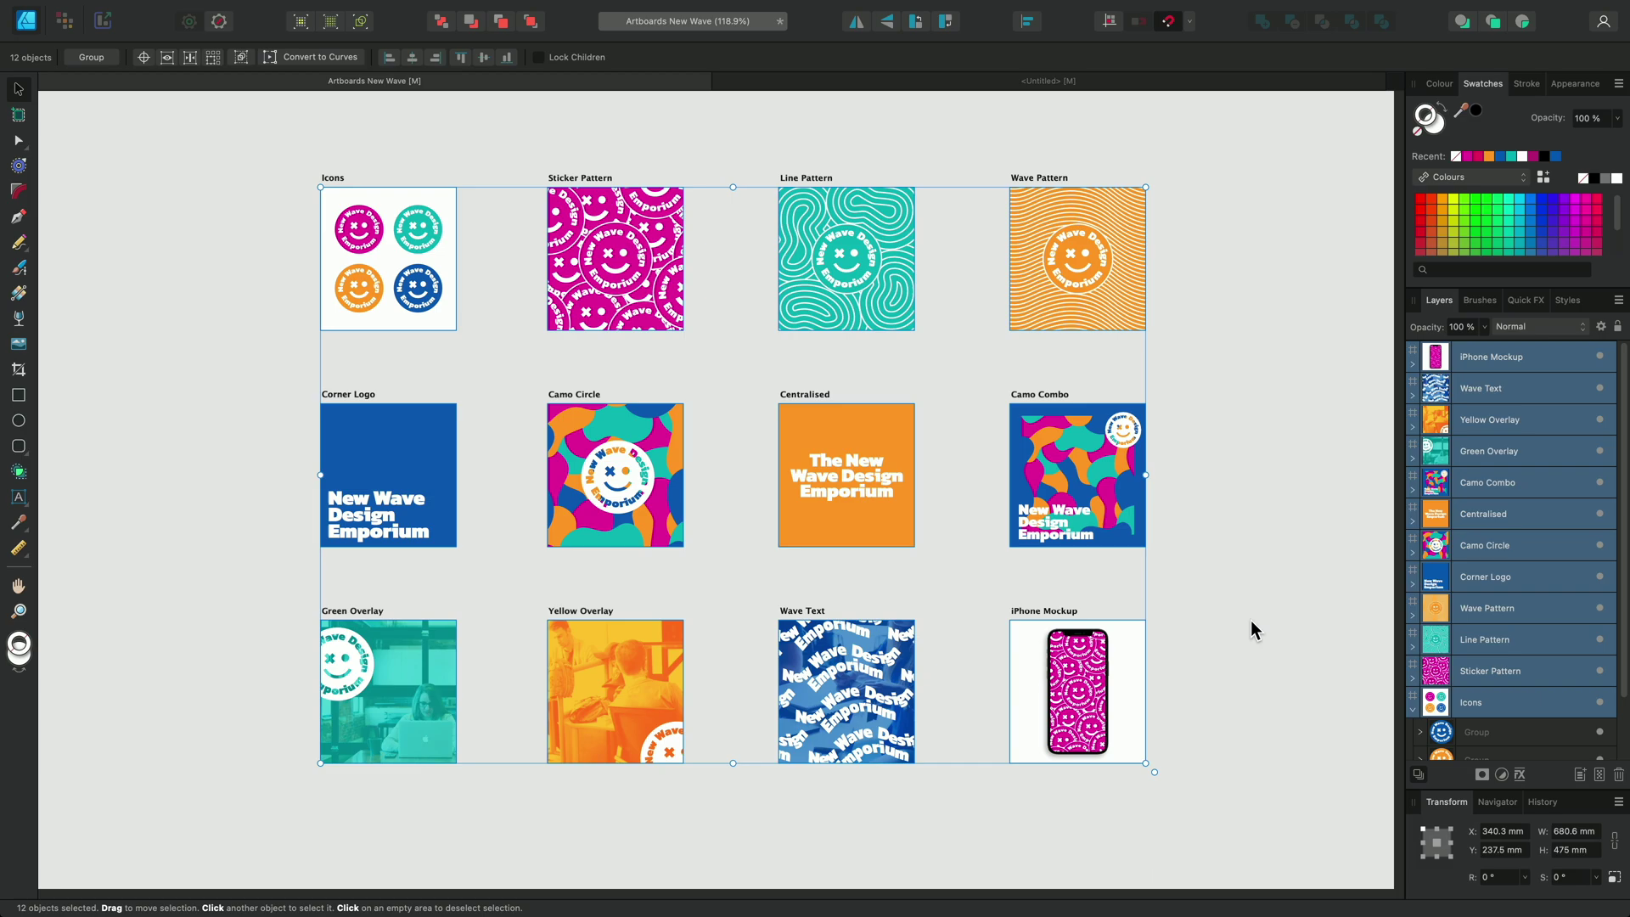
mouse_move(1146, 766)
left_mouse_down()
mouse_move(1072, 691)
mouse_move(862, 557)
mouse_move(1167, 778)
left_mouse_up()
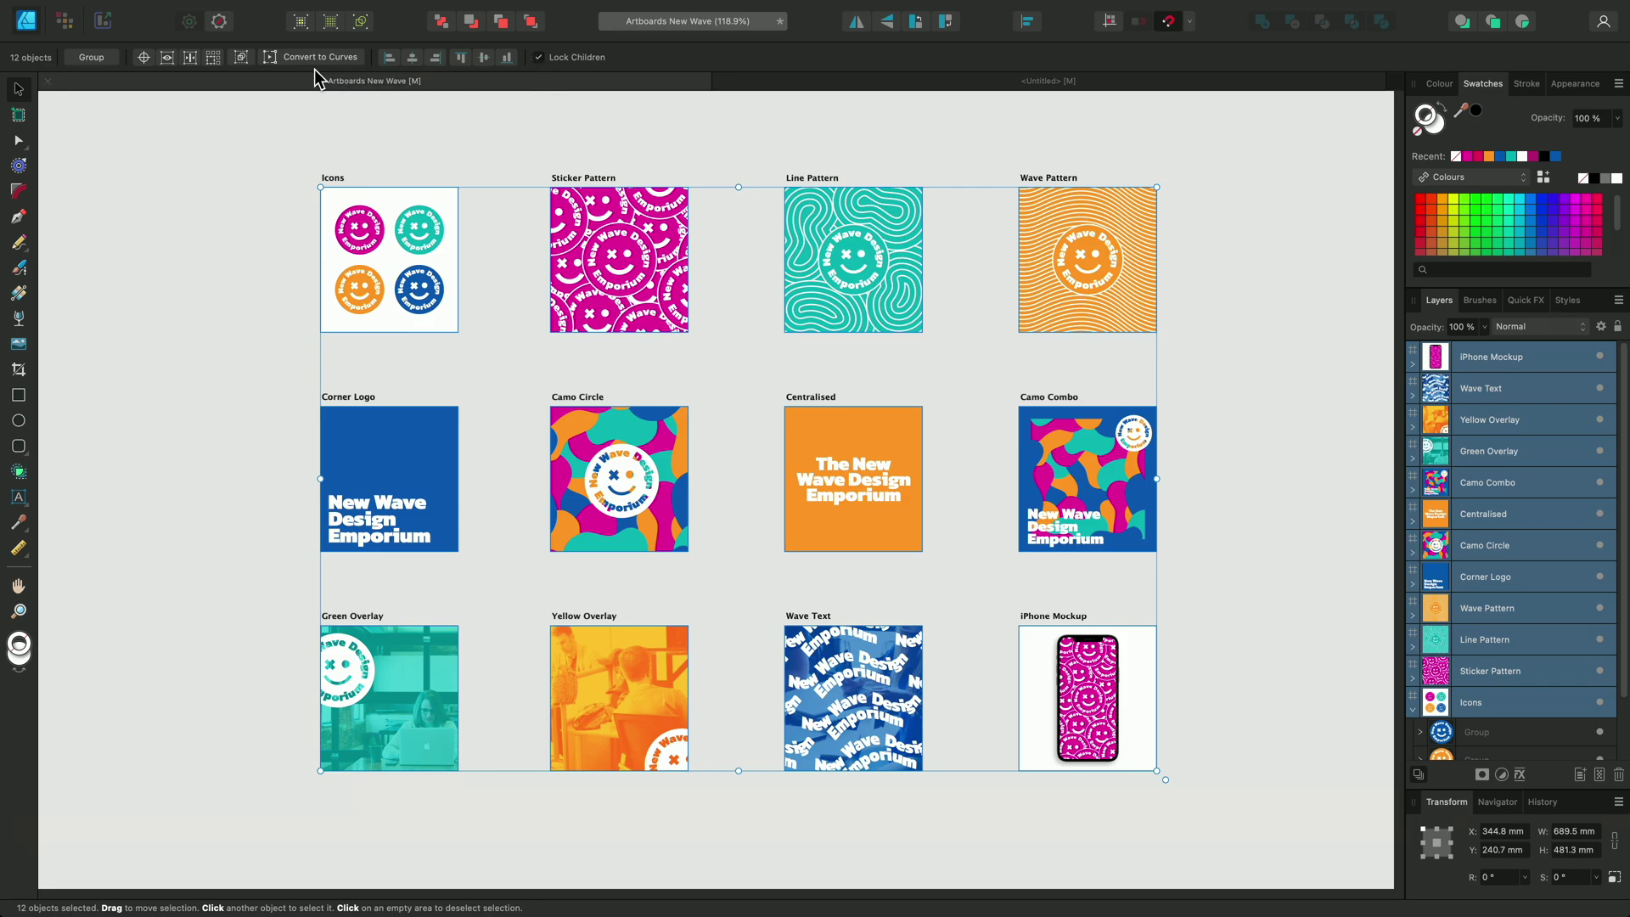
With Transform Objects Separately on, set every artboard's width to 120 mm.
left_click(210, 56)
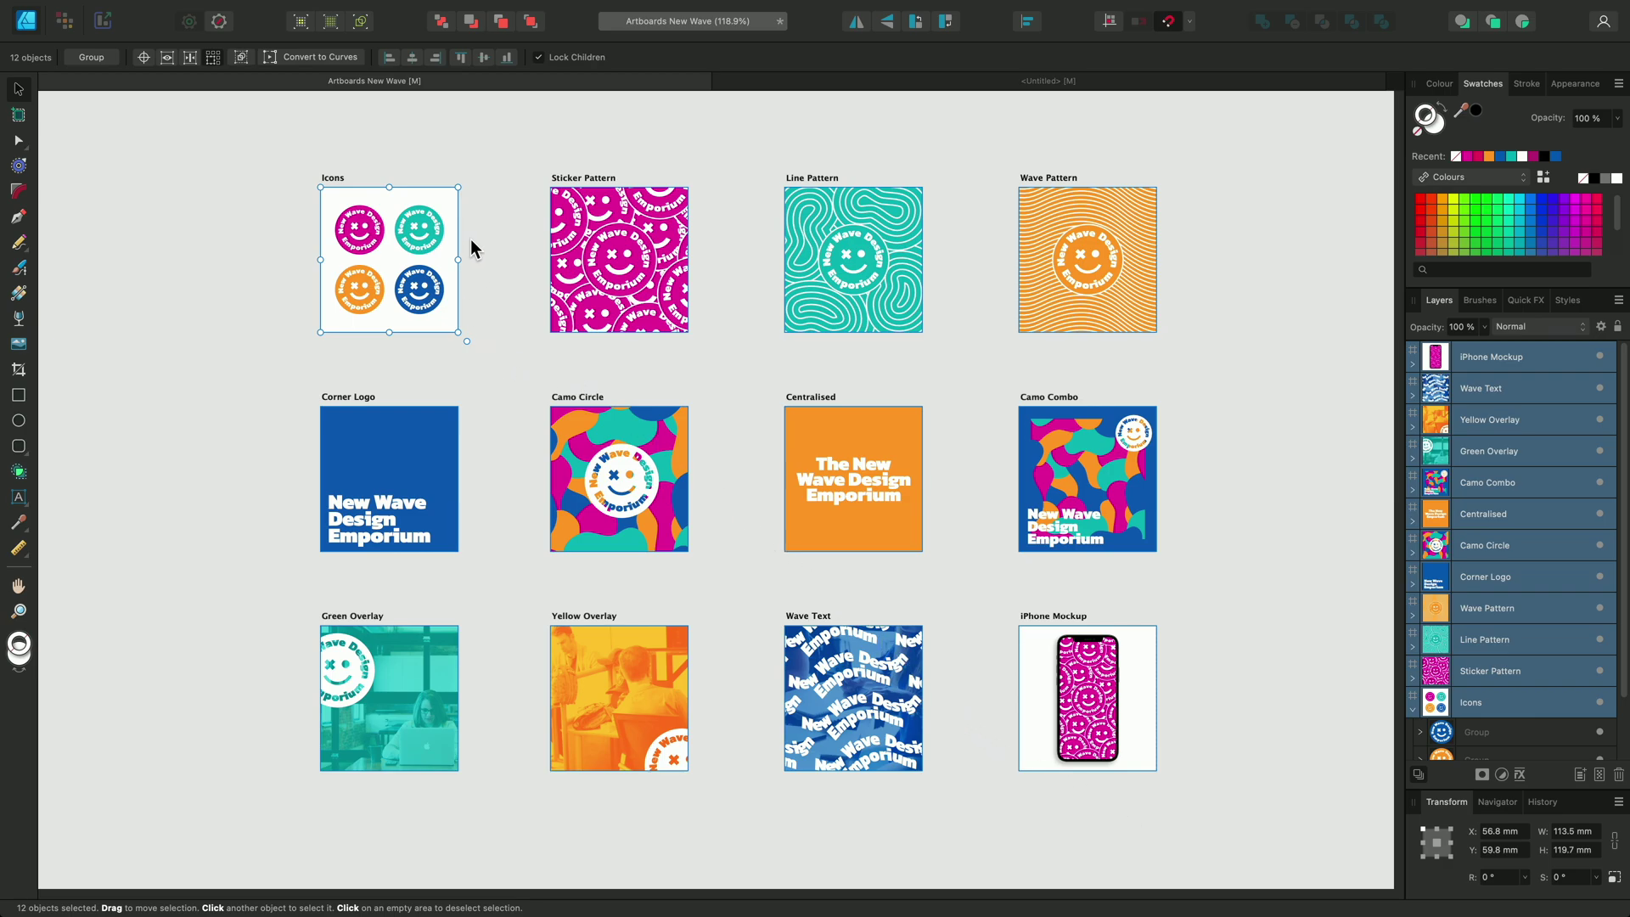
mouse_move(458, 187)
left_mouse_down()
mouse_move(475, 152)
mouse_move(461, 181)
mouse_move(478, 181)
left_mouse_up()
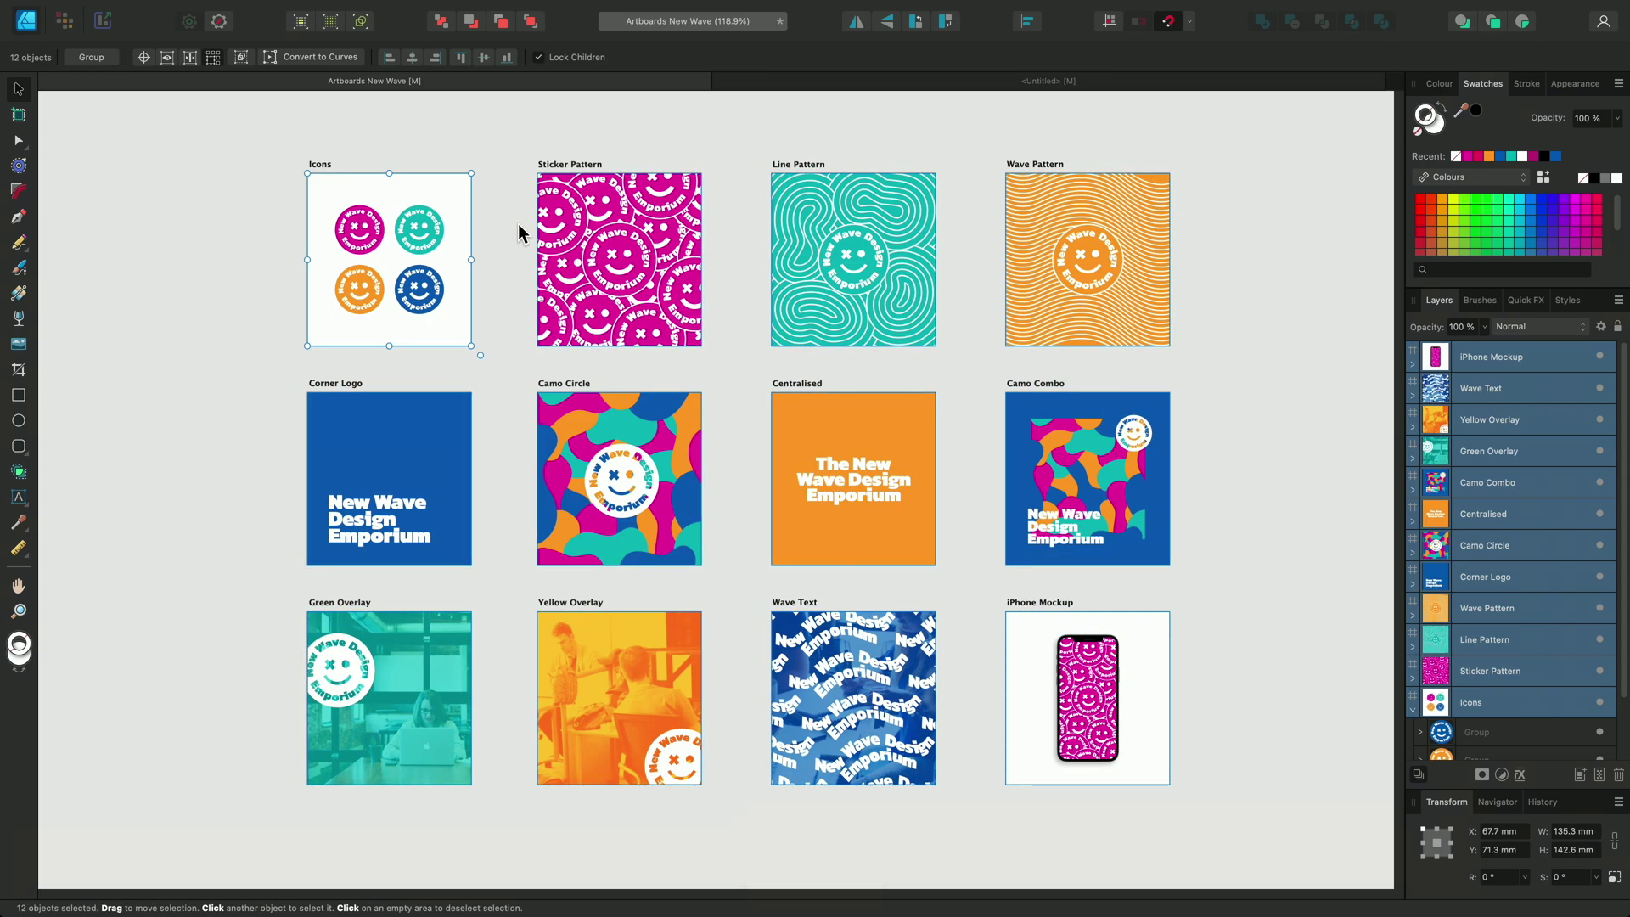
left_click(1568, 832)
type("120")
key("Return")
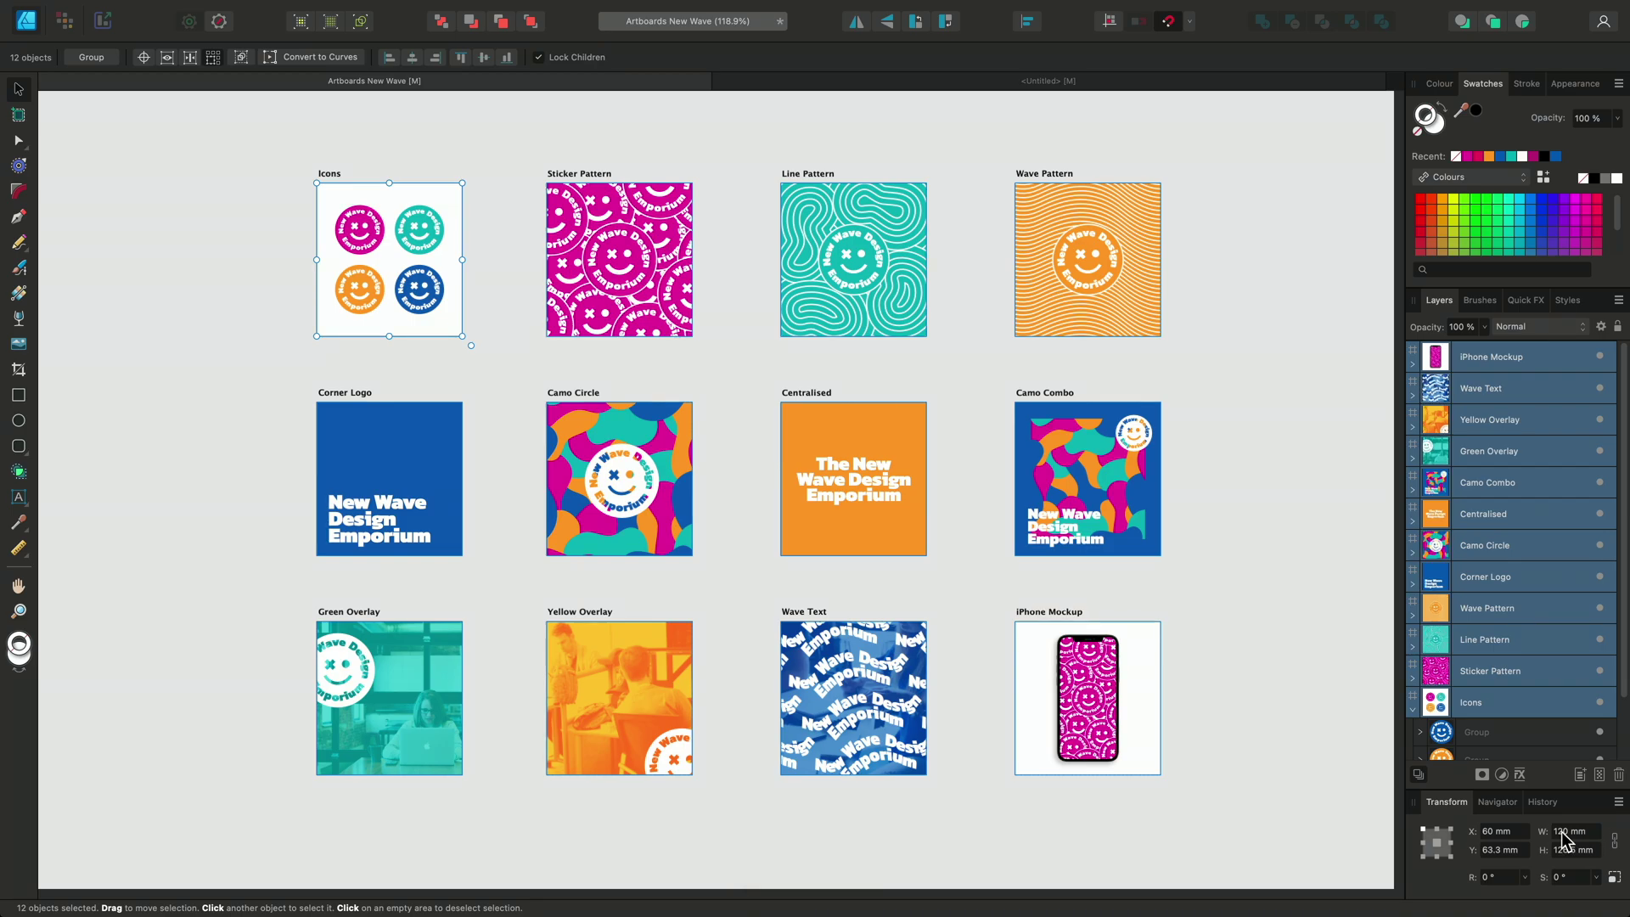
left_click(1280, 735)
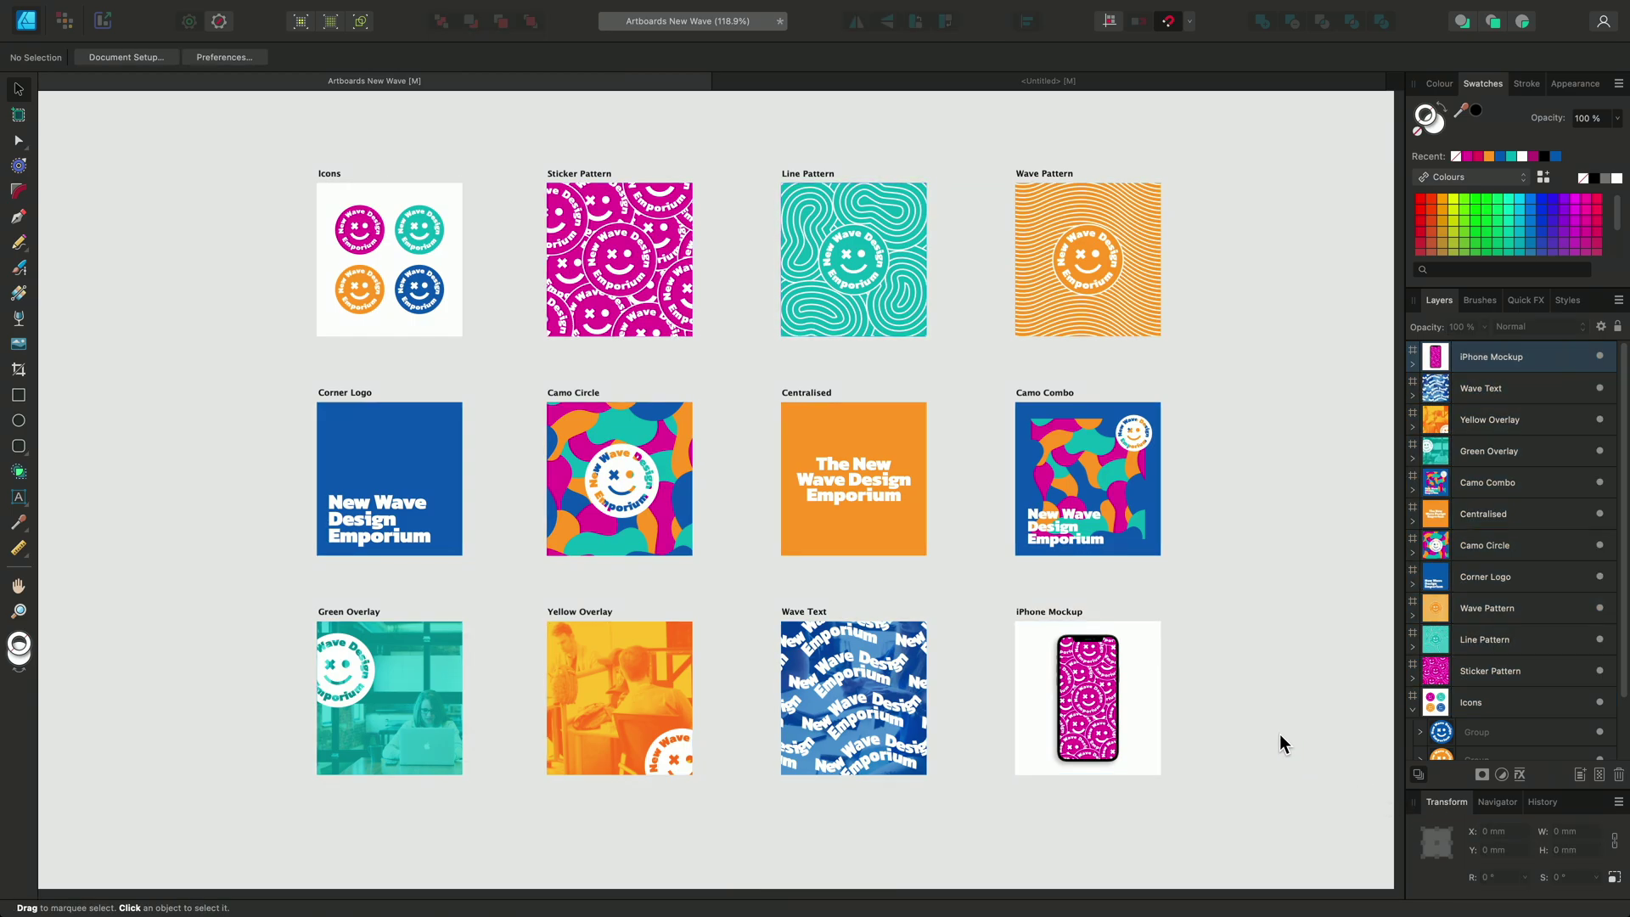